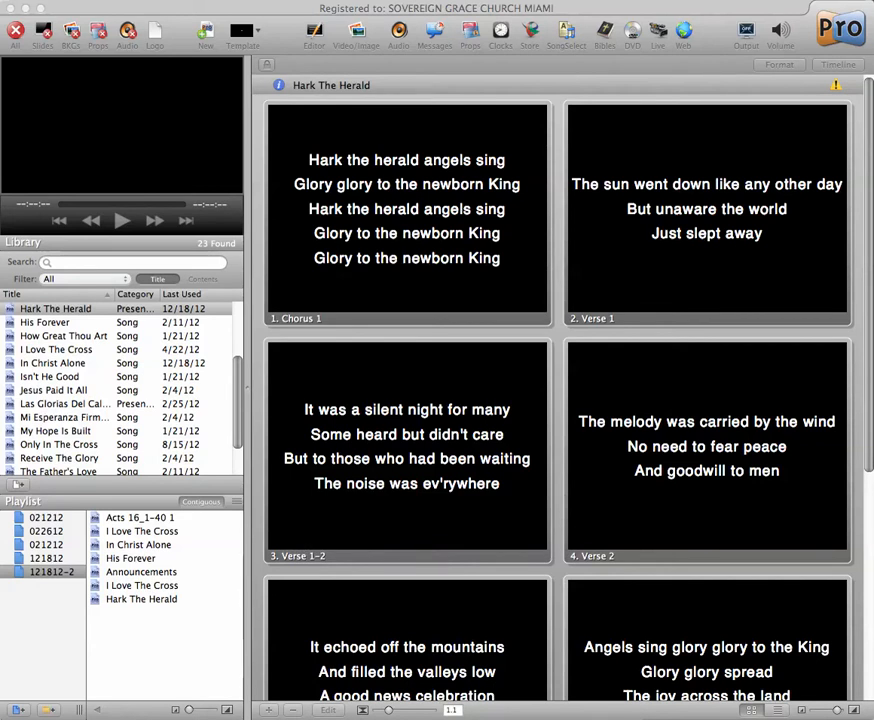
- Switch to the chord sheet and paste its copied text into a new blank text document
{"action": "key", "text": "super+Tab"}
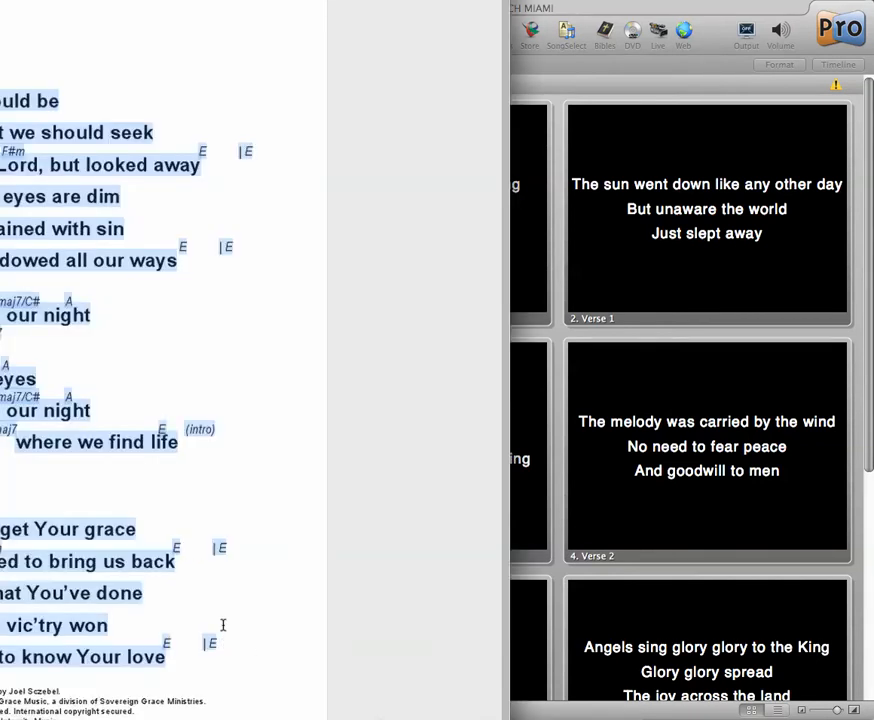
{"action": "left_click_drag", "start_coordinate": [200, 2], "coordinate": [269, 23]}
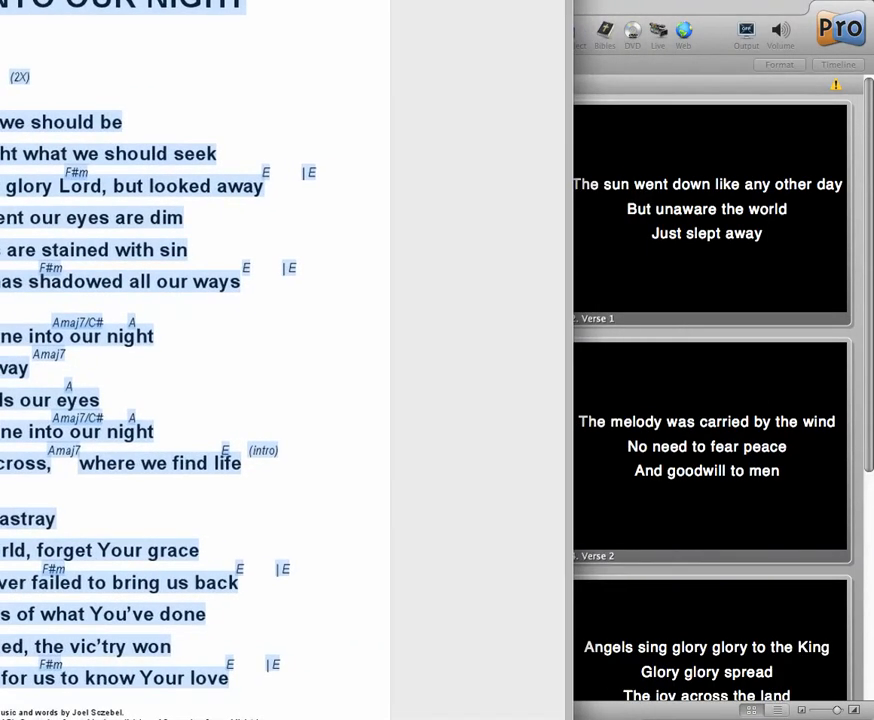
{"action": "key", "text": "super+n"}
{"action": "left_click_drag", "start_coordinate": [800, 422], "coordinate": [760, 362]}
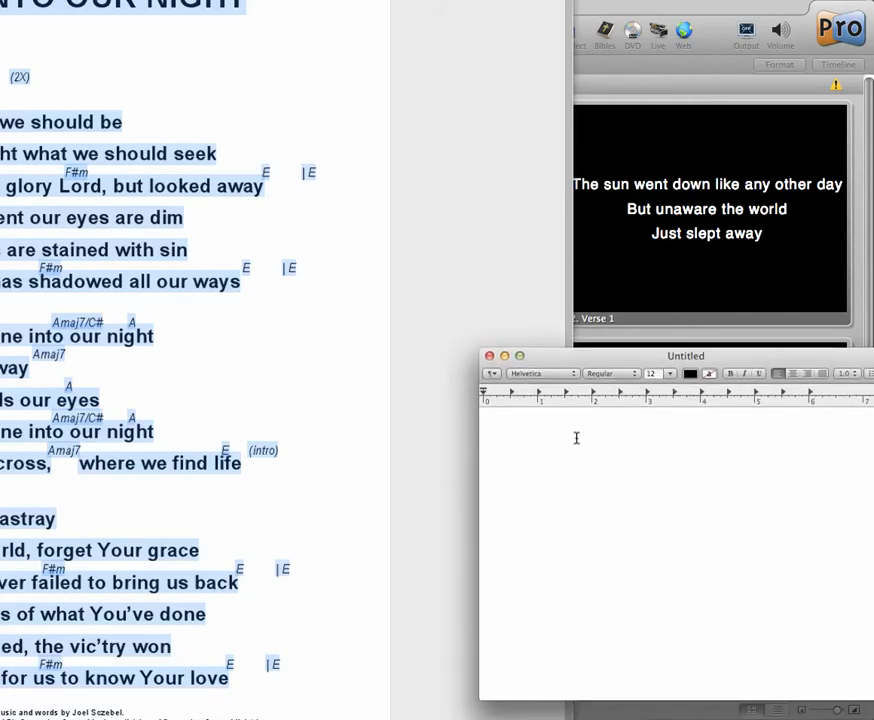
{"action": "key", "text": "super+v"}
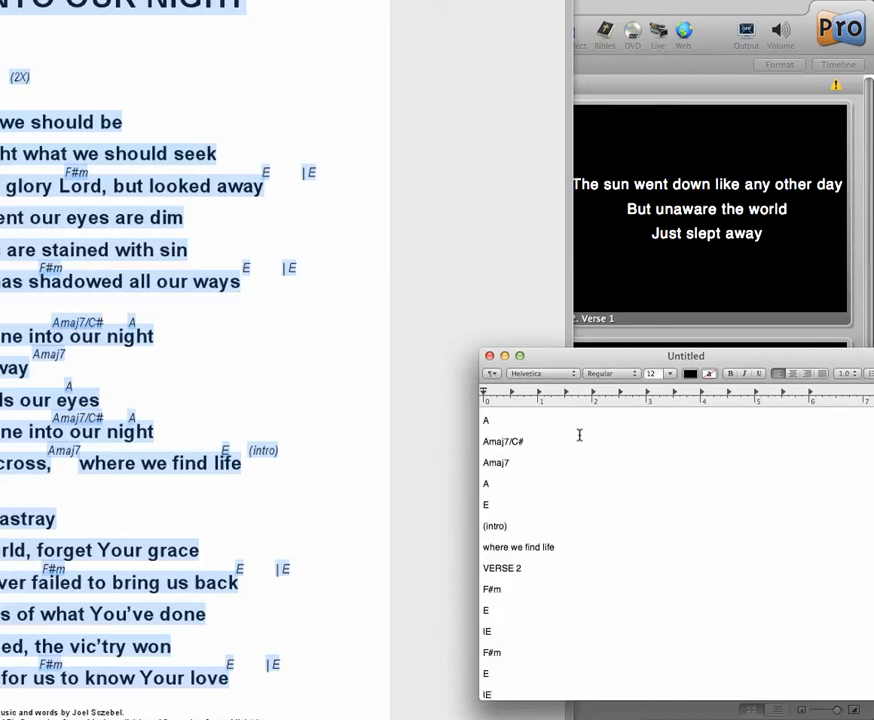
{"action": "left_click_drag", "start_coordinate": [484, 419], "coordinate": [503, 560]}
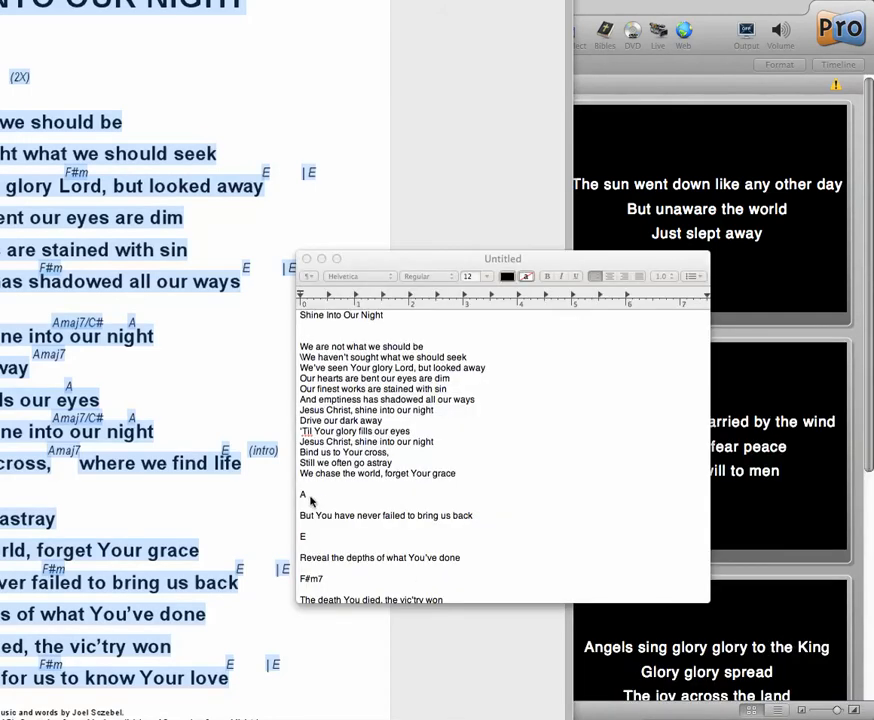
- Delete the stray A and E chord lines around "But You have never failed to bring us back", closing the gaps
{"action": "left_click", "coordinate": [306, 484]}
{"action": "key", "text": "Down"}
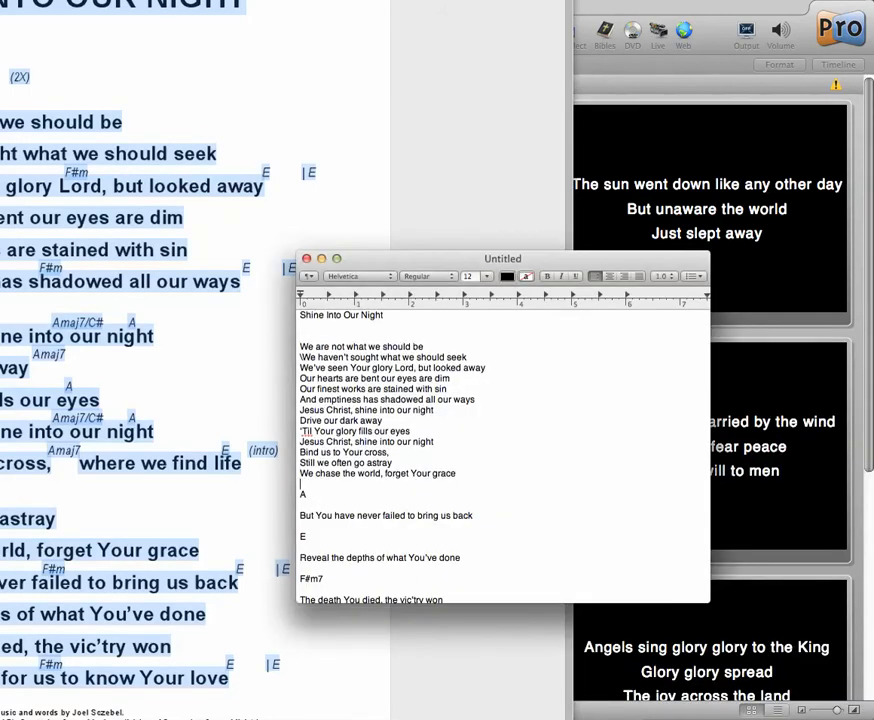
{"action": "key", "text": "shift+Down"}
{"action": "key", "text": "shift+Down"}
{"action": "key", "text": "shift+Down"}
{"action": "key", "text": "BackSpace"}
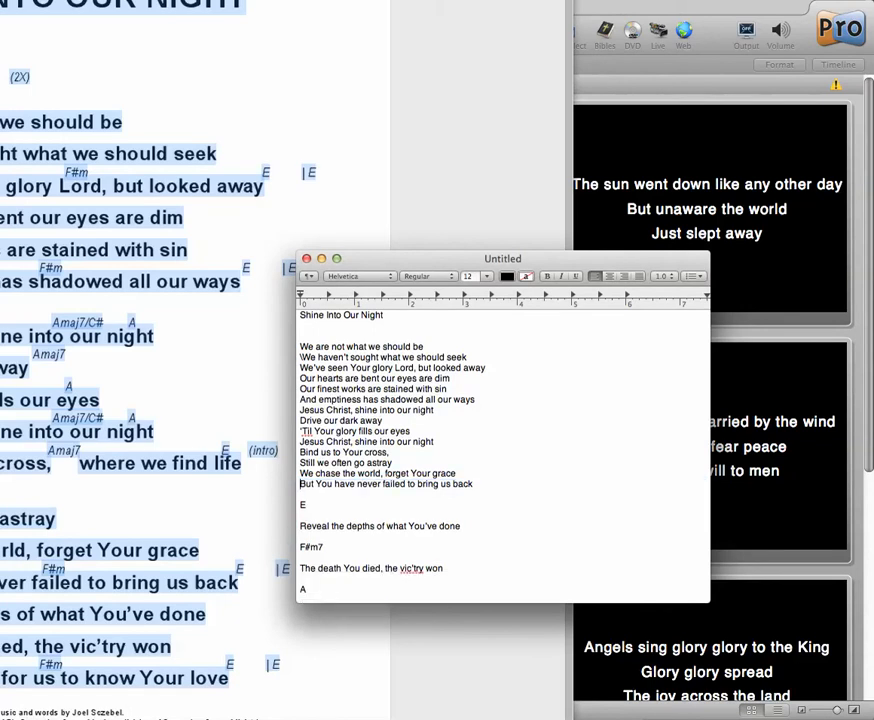
{"action": "key", "text": "shift+Down"}
{"action": "key", "text": "shift+Down"}
{"action": "key", "text": "shift+Down"}
{"action": "key", "text": "BackSpace"}
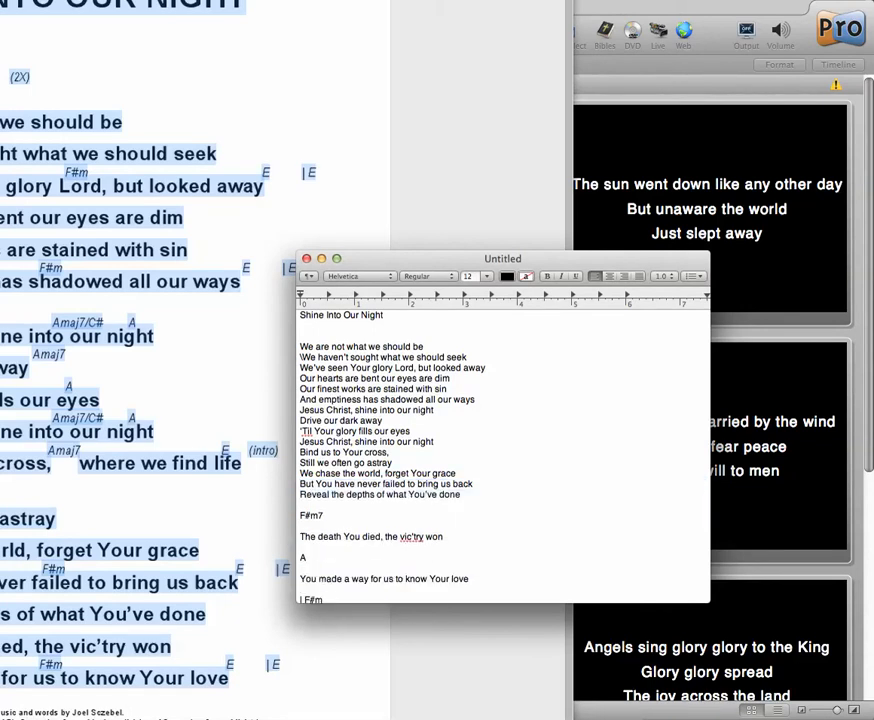
- Delete the F#m7 and A chord lines around "The death You died, the vic'try won", closing the gaps
{"action": "key", "text": "shift+Down"}
{"action": "key", "text": "shift+Down"}
{"action": "key", "text": "shift+Down"}
{"action": "key", "text": "BackSpace"}
{"action": "key", "text": "shift+Down"}
{"action": "key", "text": "shift+Down"}
{"action": "key", "text": "shift+Down"}
{"action": "key", "text": "BackSpace"}
- Replace the F#m chord lines and the (2X) mark above the VERSE 1 heading with blank space
{"action": "key", "text": "shift+Down"}
{"action": "key", "text": "shift+Down"}
{"action": "key", "text": "shift+Down"}
{"action": "key", "text": "shift+Down"}
{"action": "key", "text": "shift+Down"}
{"action": "key", "text": "shift+Down"}
{"action": "key", "text": "shift+Down"}
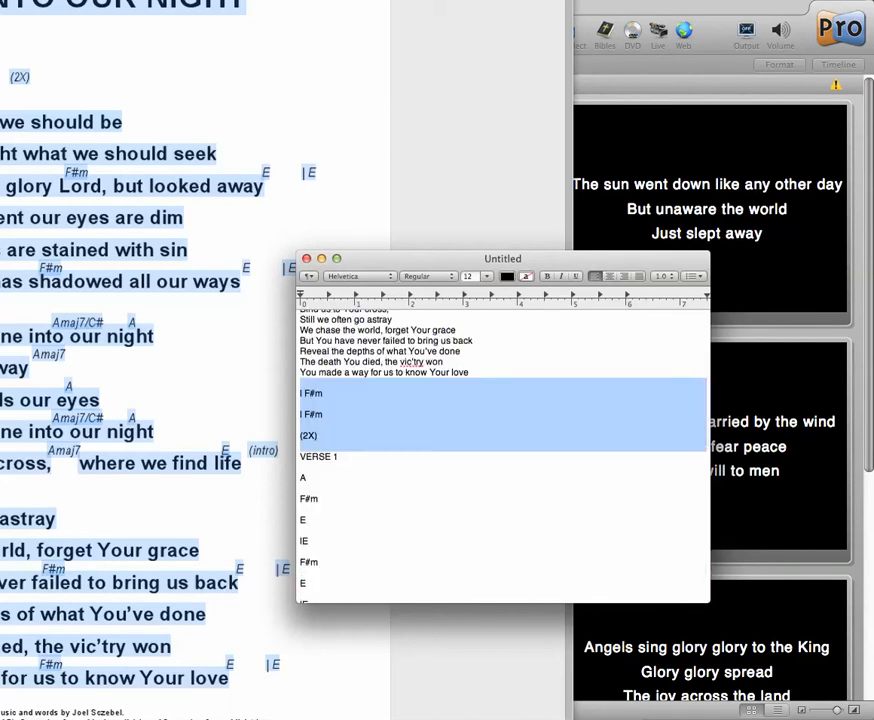
{"action": "key", "text": "BackSpace"}
{"action": "key", "text": "Return"}
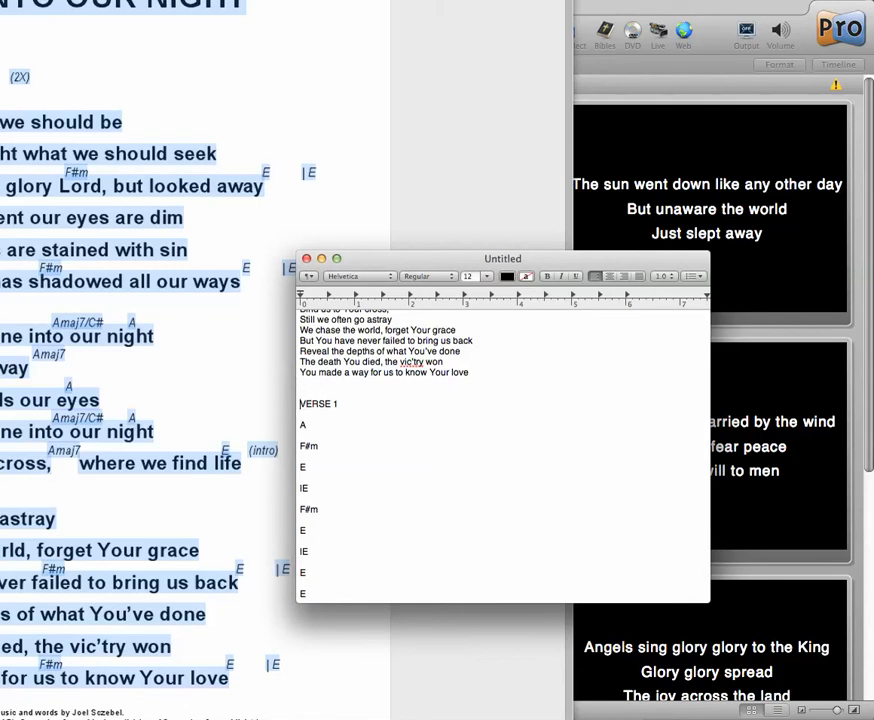
- Delete all the chord lines between the VERSE 1 and CHORUS headings
{"action": "key", "text": "shift+Down"}
{"action": "key", "text": "shift+Down"}
{"action": "key", "text": "shift+Down"}
{"action": "key", "text": "shift+Down"}
{"action": "key", "text": "shift+Down"}
{"action": "key", "text": "shift+Down"}
{"action": "key", "text": "shift+Down"}
{"action": "key", "text": "shift+Down"}
{"action": "key", "text": "shift+Down"}
{"action": "key", "text": "shift+Down"}
{"action": "key", "text": "shift+Down"}
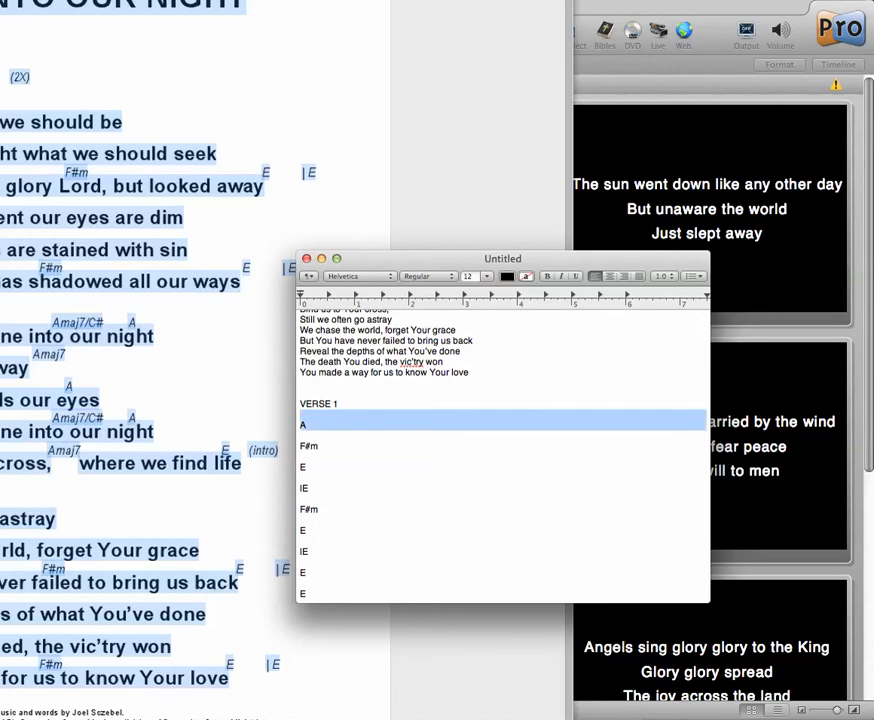
{"action": "key", "text": "shift+Down"}
{"action": "key", "text": "shift+Down"}
{"action": "key", "text": "shift+Down"}
{"action": "key", "text": "shift+Down"}
{"action": "key", "text": "shift+Down"}
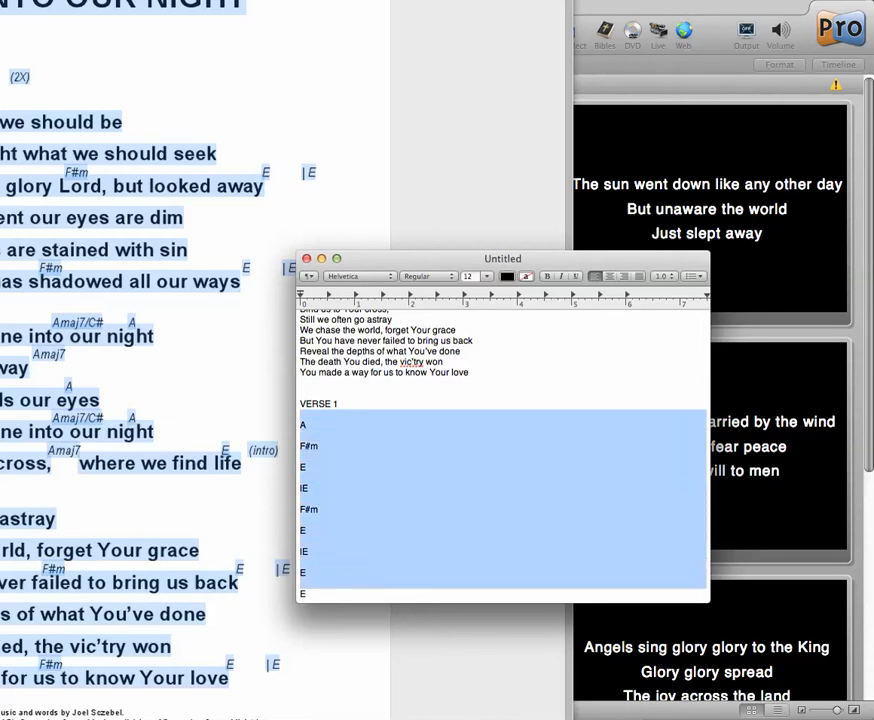
{"action": "key", "text": "shift+Down"}
{"action": "key", "text": "shift+Down"}
{"action": "key", "text": "shift+Down"}
{"action": "key", "text": "shift+Down"}
{"action": "key", "text": "shift+Down"}
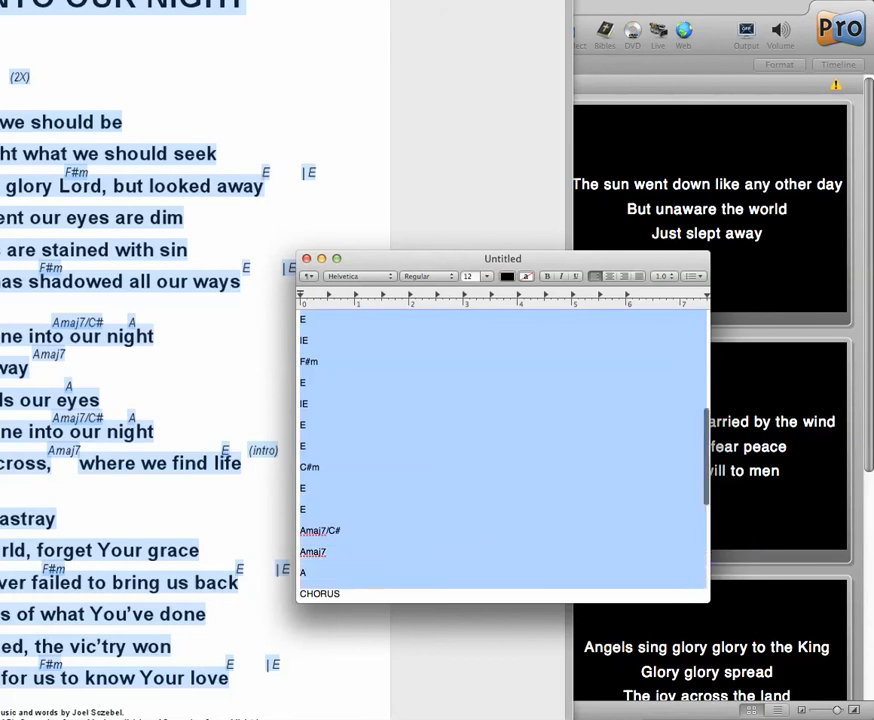
{"action": "key", "text": "BackSpace"}
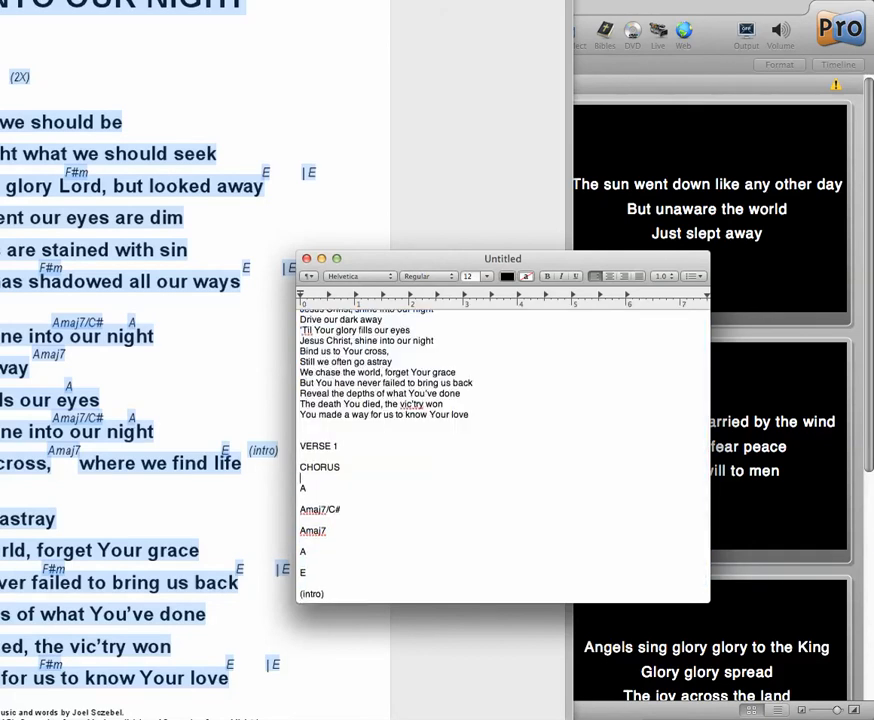
- Delete the chord lines and the (intro) mark between the CHORUS heading and "where we find life"
{"action": "key", "text": "shift+Down"}
{"action": "key", "text": "shift+Down"}
{"action": "key", "text": "shift+Down"}
{"action": "key", "text": "shift+Down"}
{"action": "key", "text": "shift+Down"}
{"action": "key", "text": "shift+Down"}
{"action": "key", "text": "shift+Down"}
{"action": "key", "text": "shift+Down"}
{"action": "key", "text": "shift+Down"}
{"action": "key", "text": "shift+Down"}
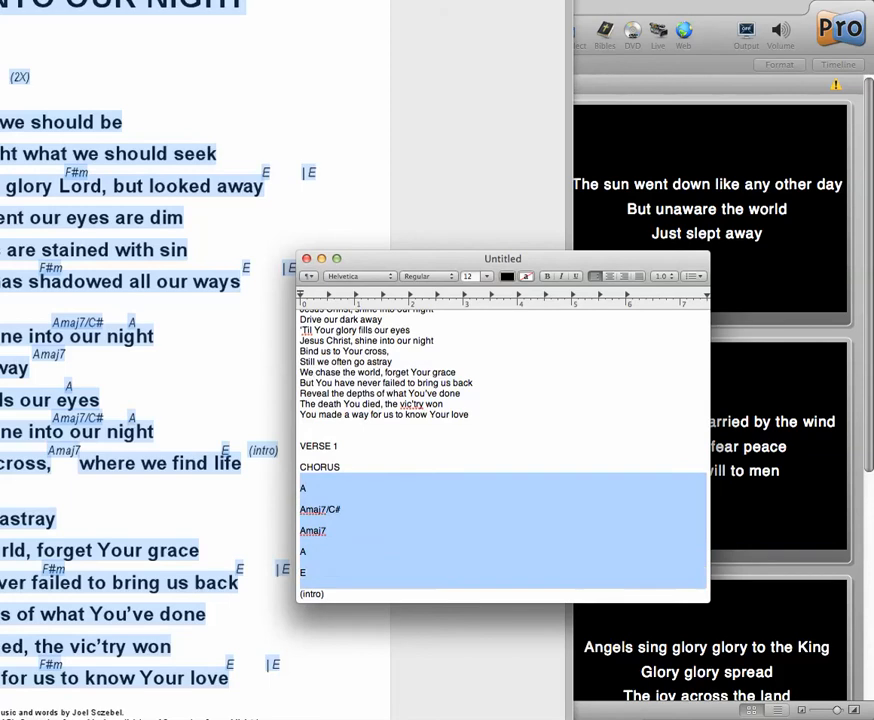
{"action": "key", "text": "shift+Down"}
{"action": "key", "text": "shift+Down"}
{"action": "key", "text": "shift+Down"}
{"action": "key", "text": "shift+Down"}
{"action": "key", "text": "shift+Up"}
{"action": "key", "text": "shift+Up"}
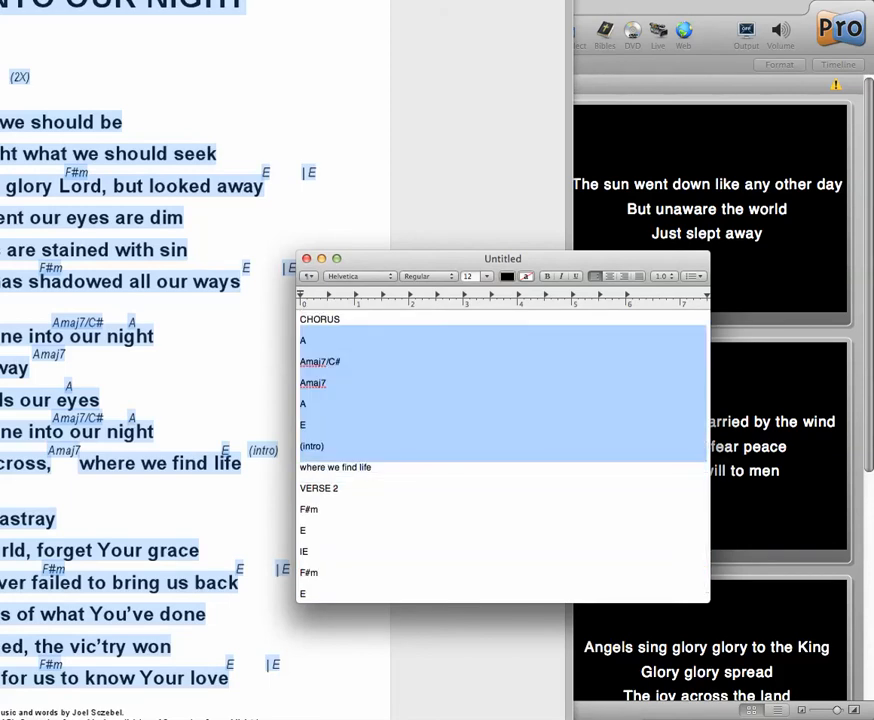
{"action": "key", "text": "BackSpace"}
- Add extra blank lines between "where we find life" and the VERSE 2 heading
{"action": "key", "text": "shift+Down"}
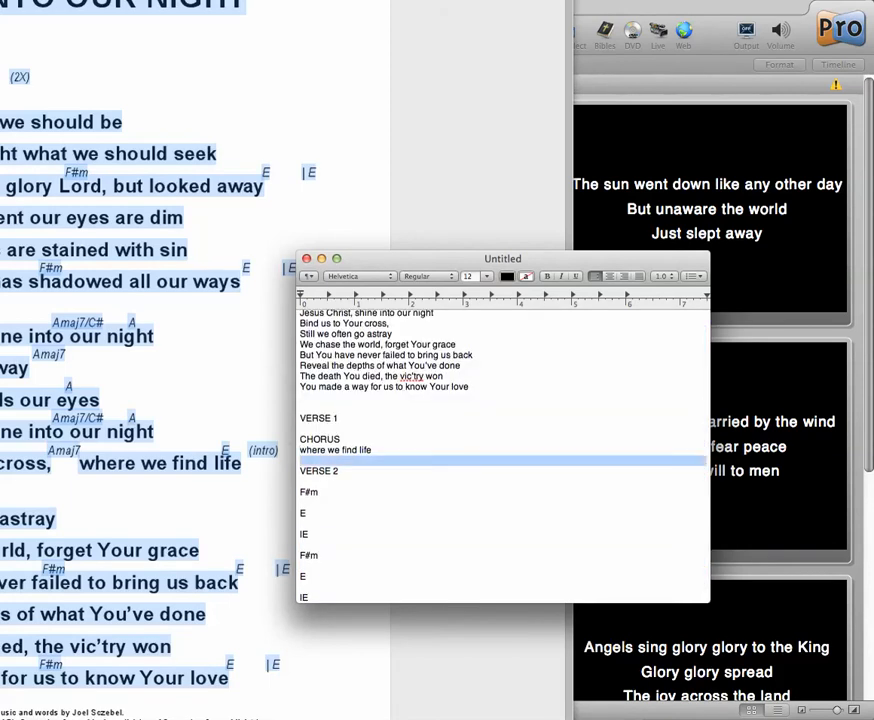
{"action": "key", "text": "Return"}
{"action": "key", "text": "Return"}
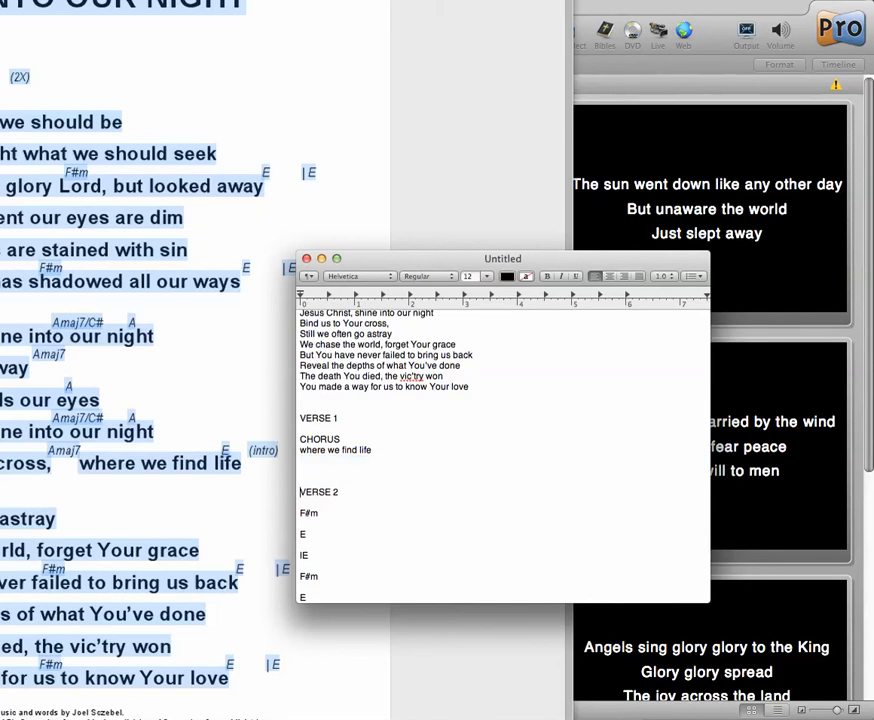
- Delete the leftover chord lines beneath the VERSE 2 heading
{"action": "key", "text": "shift+Down"}
{"action": "key", "text": "shift+Down"}
{"action": "key", "text": "shift+Down"}
{"action": "key", "text": "shift+Down"}
{"action": "key", "text": "shift+Down"}
{"action": "key", "text": "shift+Down"}
{"action": "key", "text": "shift+Down"}
{"action": "key", "text": "shift+Down"}
{"action": "key", "text": "shift+Down"}
{"action": "key", "text": "shift+Down"}
{"action": "key", "text": "shift+Down"}
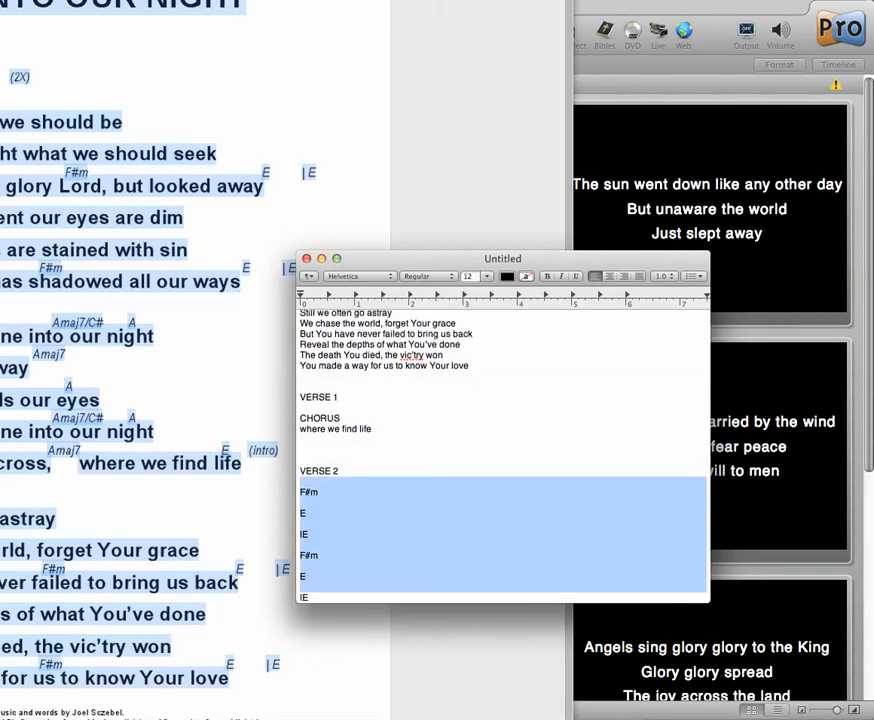
{"action": "key", "text": "BackSpace"}
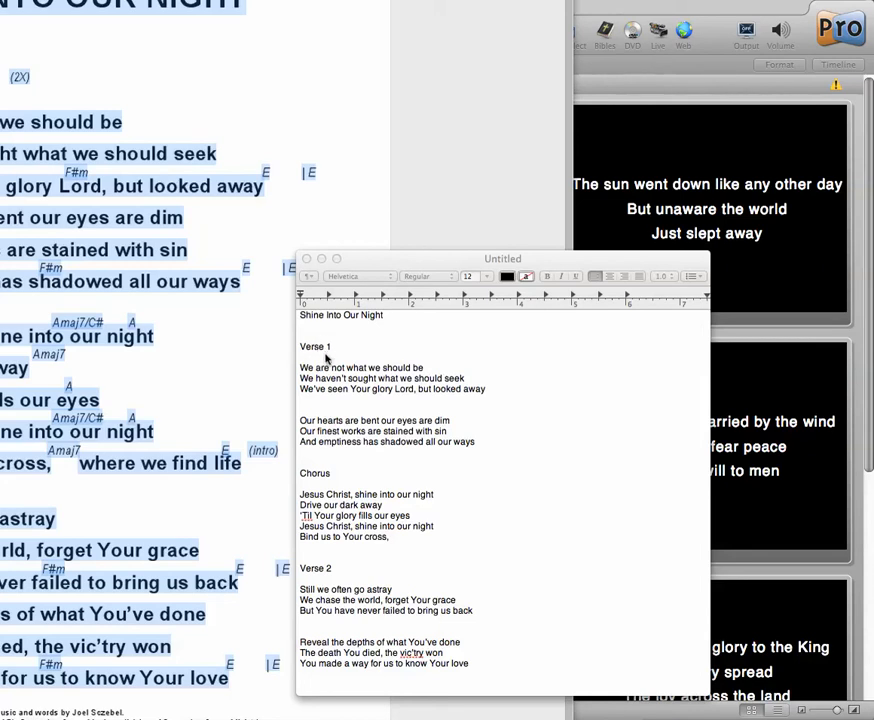
- Select the entire cleaned-up lyric text in the document and switch to ProPresenter
{"action": "left_click", "coordinate": [316, 378]}
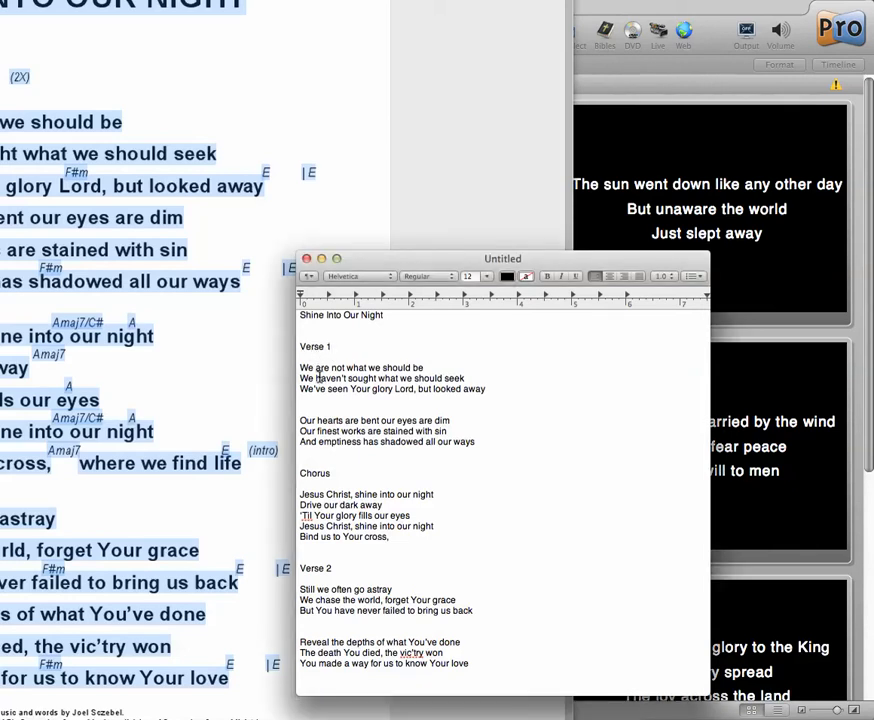
{"action": "key", "text": "super+a"}
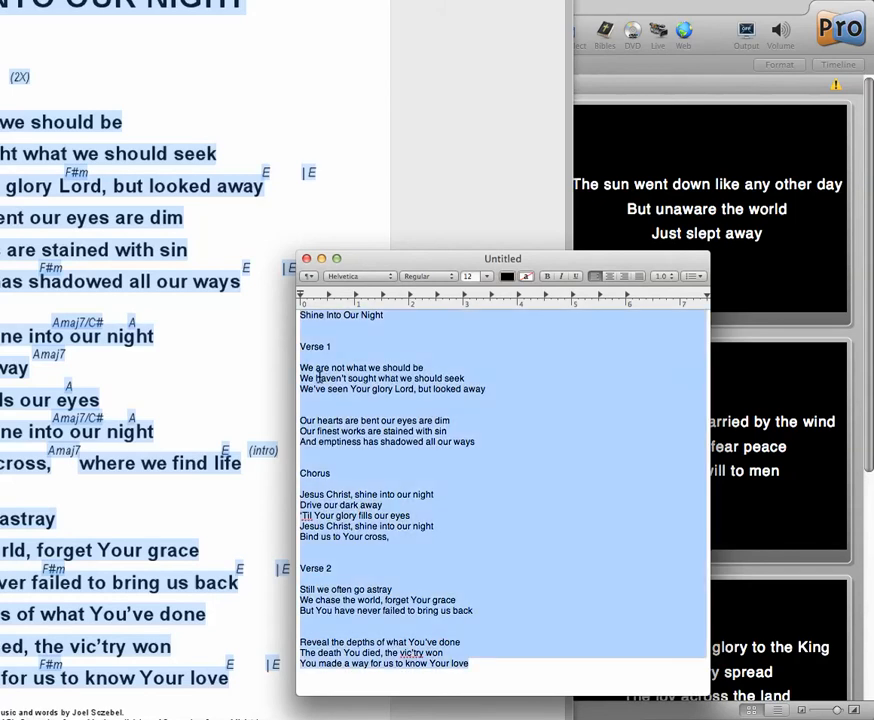
{"action": "left_click", "coordinate": [492, 31]}
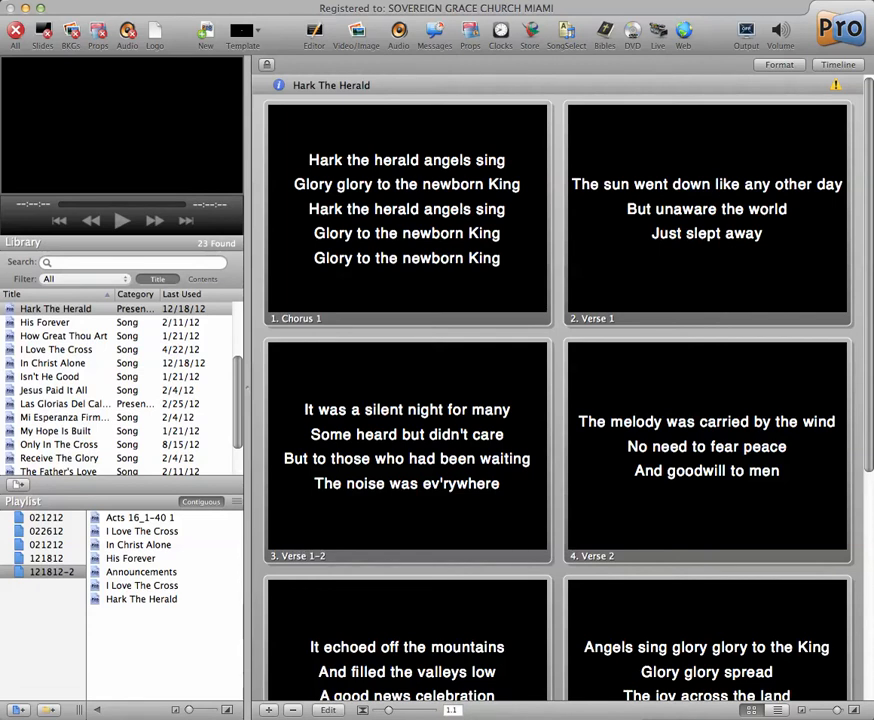
- Import the clipboard text into the currently selected playlist, split into slides at paragraph breaks, and title it "Shine Into Our Night"
{"action": "left_click_drag", "start_coordinate": [0, 0], "coordinate": [299, 140]}
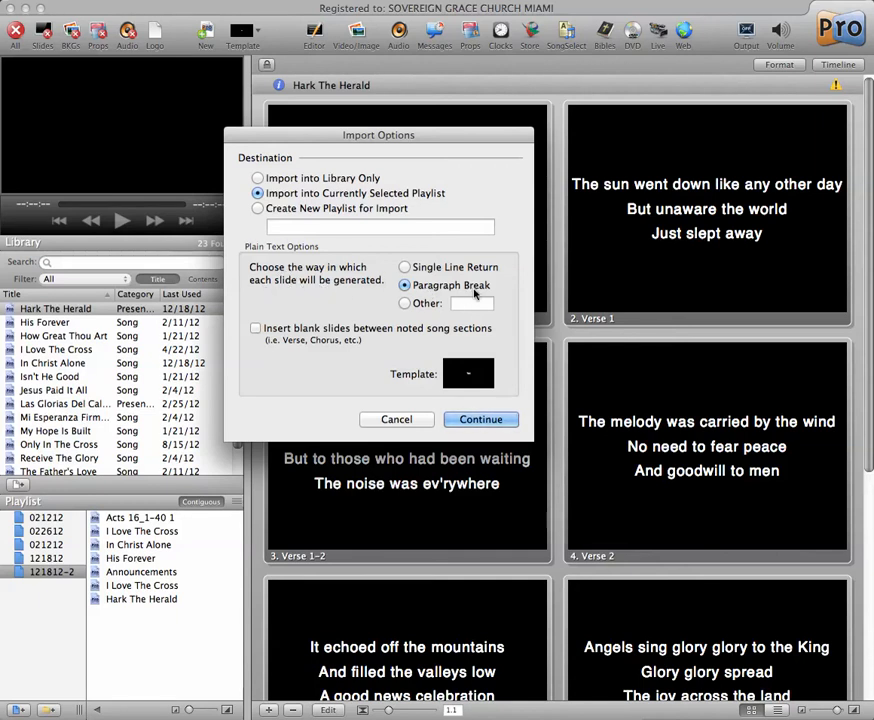
{"action": "left_click", "coordinate": [482, 421]}
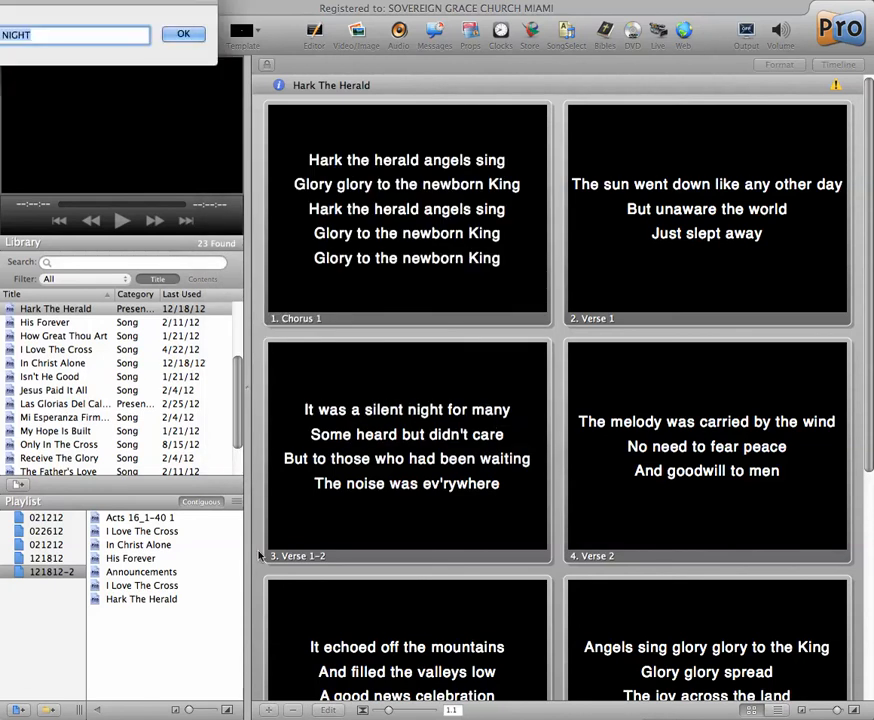
{"action": "left_click_drag", "start_coordinate": [99, 1], "coordinate": [281, 120]}
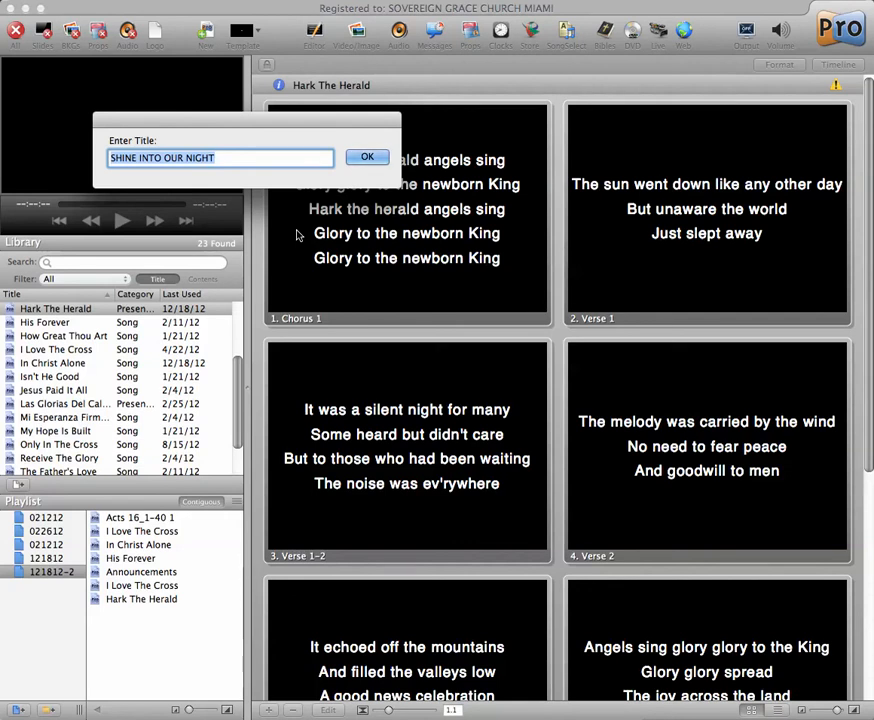
{"action": "type", "text": "Shine Into Our Night"}
{"action": "left_click", "coordinate": [367, 158]}
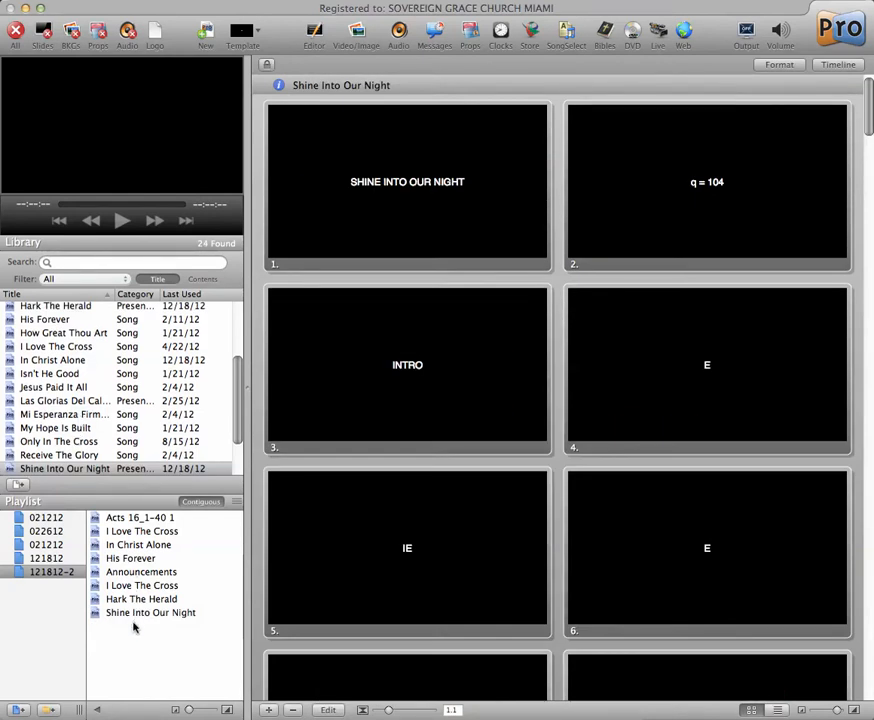
- Open Shine Into Our Night in the playlist and examine the content of its imported slides
{"action": "left_click", "coordinate": [144, 614]}
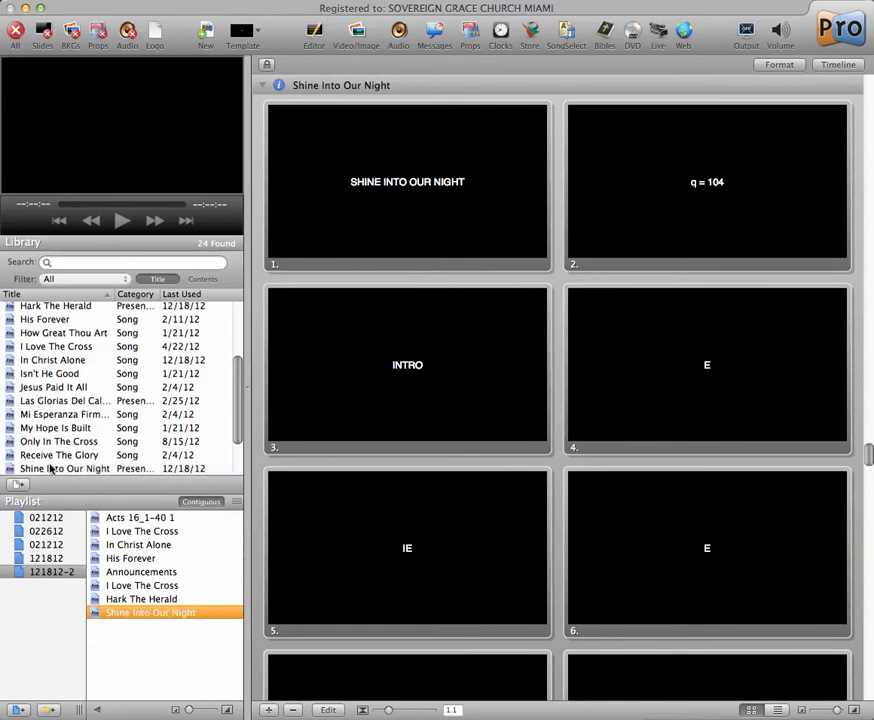
{"action": "left_click", "coordinate": [50, 470]}
{"action": "left_click", "coordinate": [138, 613]}
{"action": "left_click", "coordinate": [125, 588]}
{"action": "left_click", "coordinate": [127, 613]}
{"action": "scroll", "coordinate": [353, 499], "scroll_direction": "down", "scroll_amount": 10}
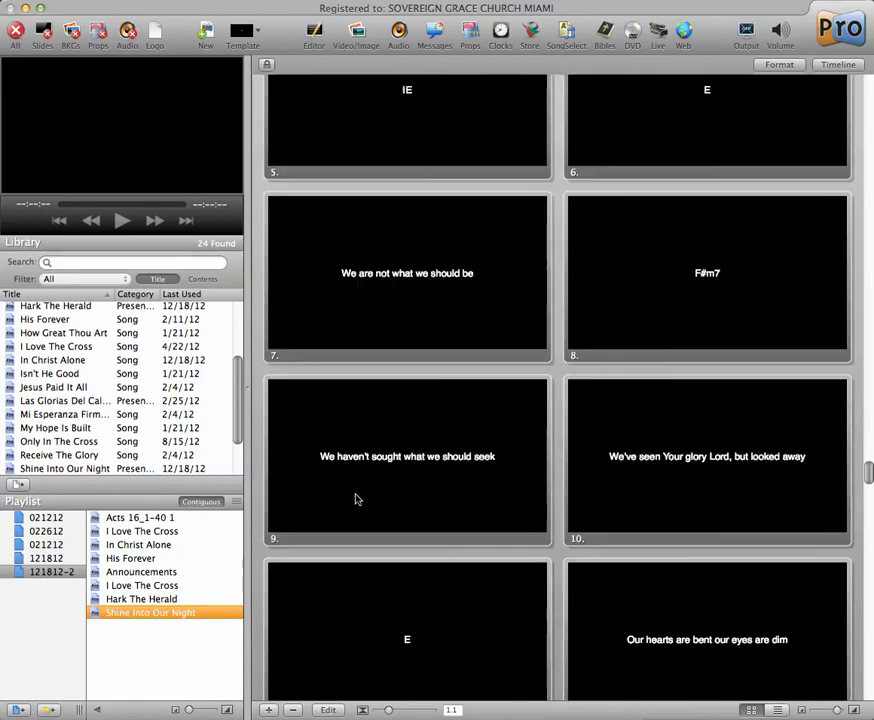
{"action": "scroll", "coordinate": [355, 499], "scroll_direction": "down", "scroll_amount": 20}
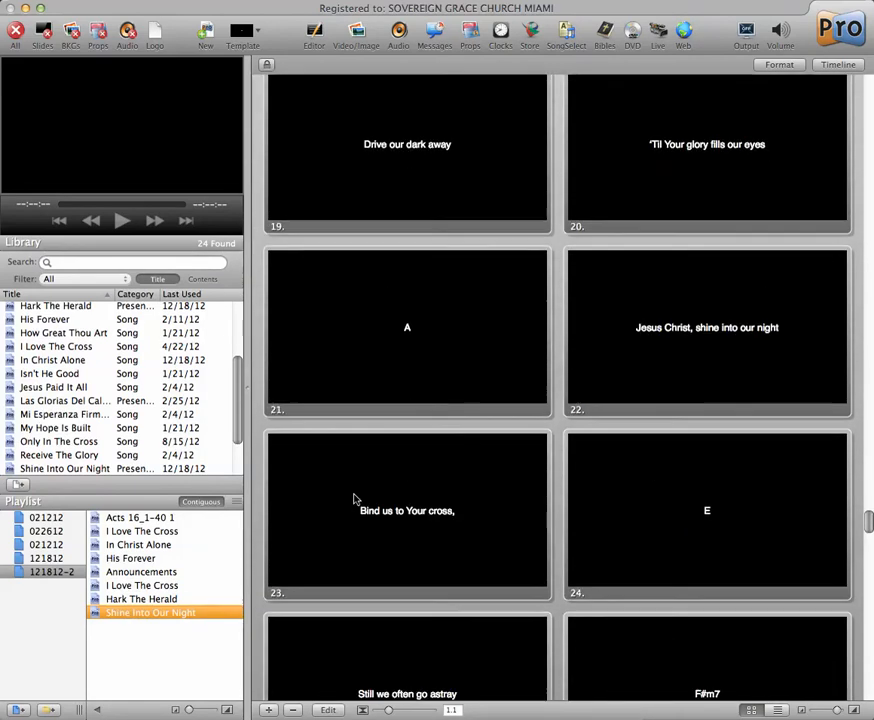
{"action": "scroll", "coordinate": [355, 499], "scroll_direction": "down", "scroll_amount": 3}
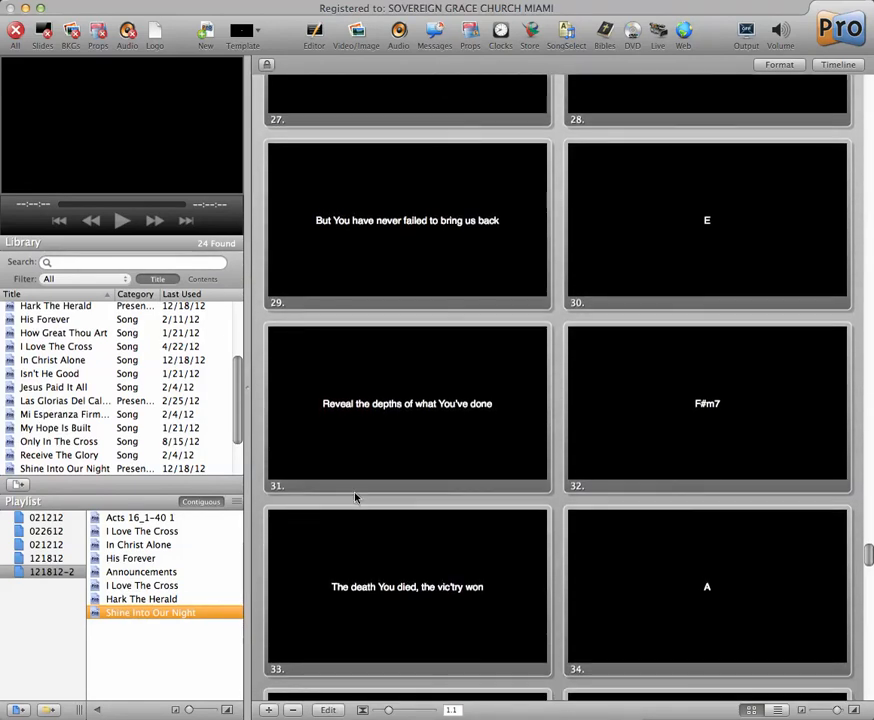
- Switch to the untitled text document, copy its entire cleaned-up lyric text, and return to ProPresenter
{"action": "key", "text": "super+Tab"}
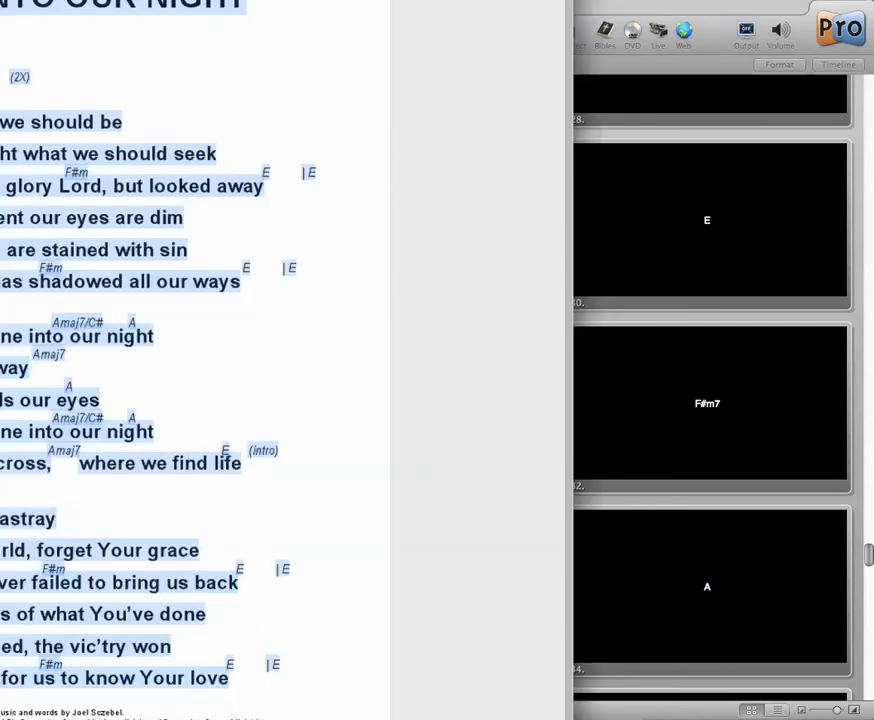
{"action": "left_click", "coordinate": [164, 501]}
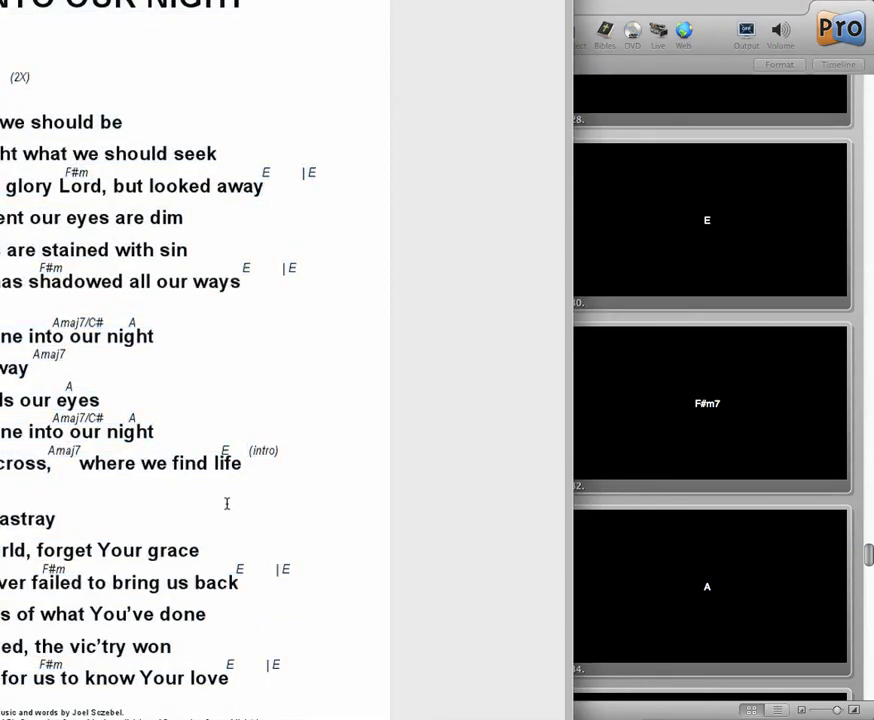
{"action": "key", "text": "super+Tab"}
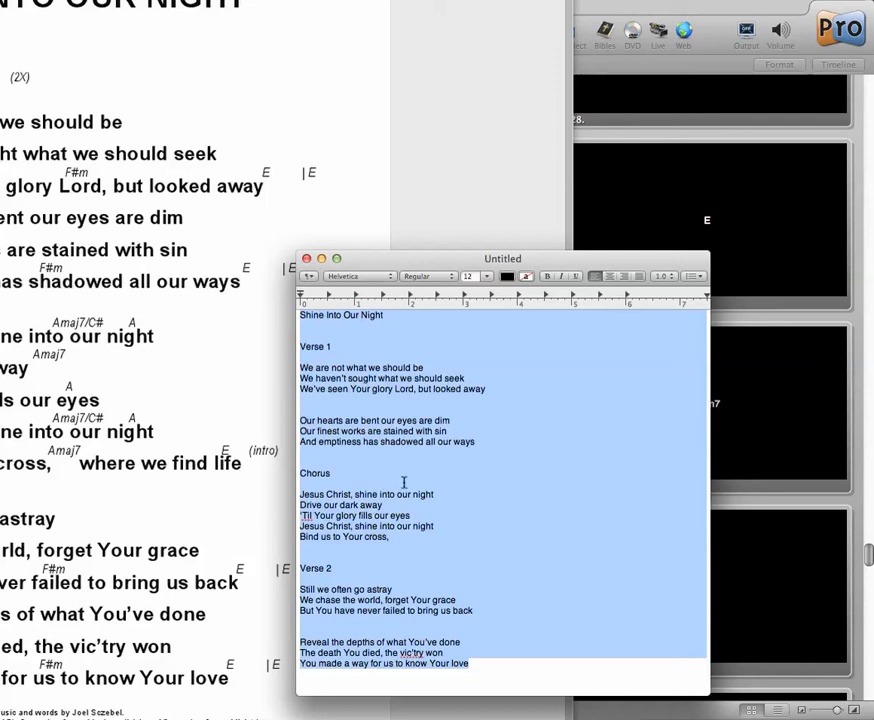
{"action": "left_click", "coordinate": [405, 478]}
{"action": "key", "text": "super+a"}
{"action": "key", "text": "super+Tab"}
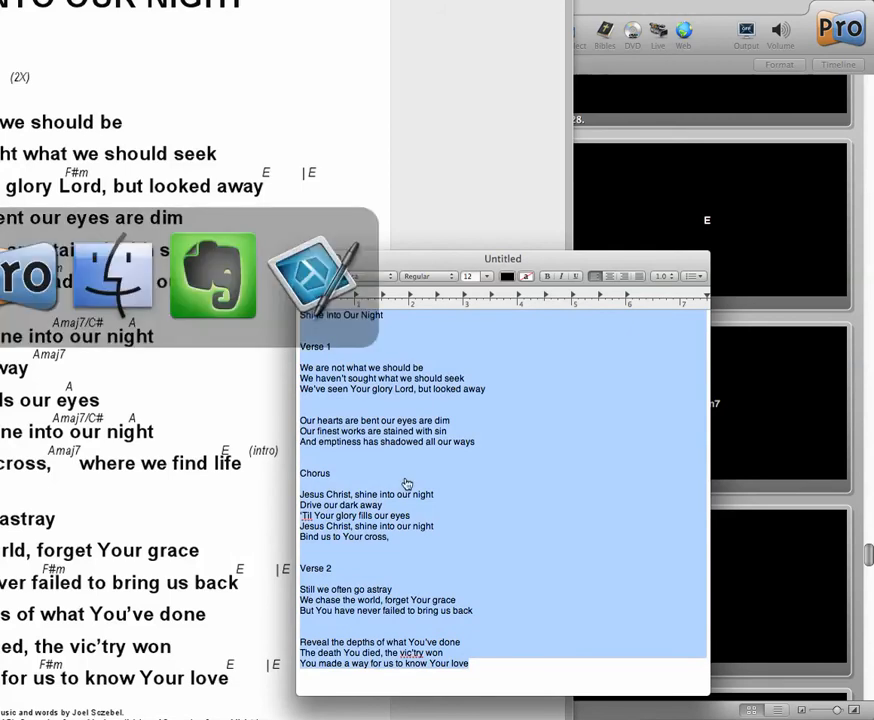
{"action": "key", "text": "super+Tab"}
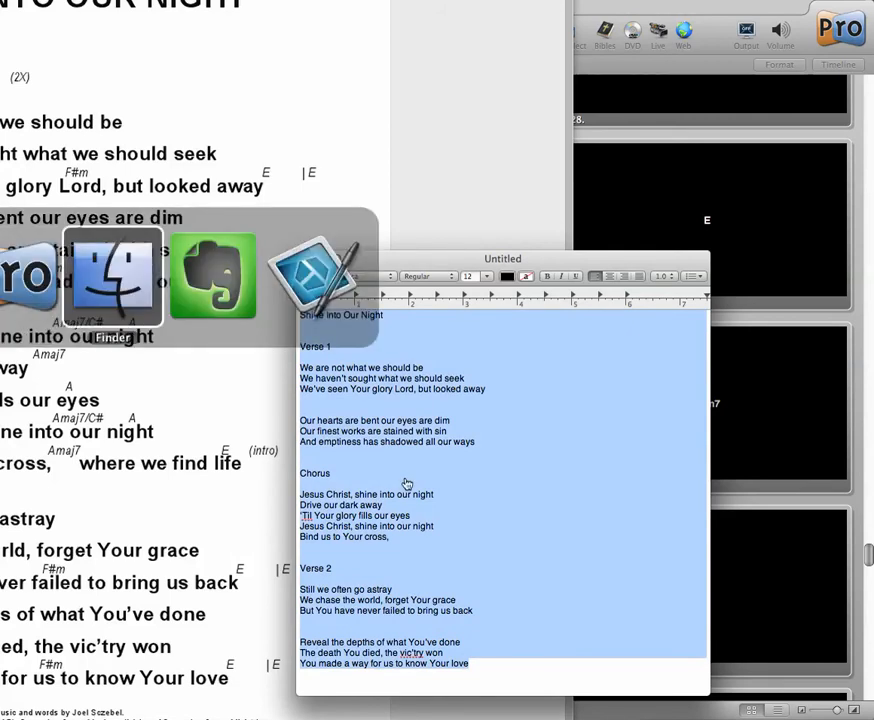
{"action": "key", "text": "super+shift+Tab"}
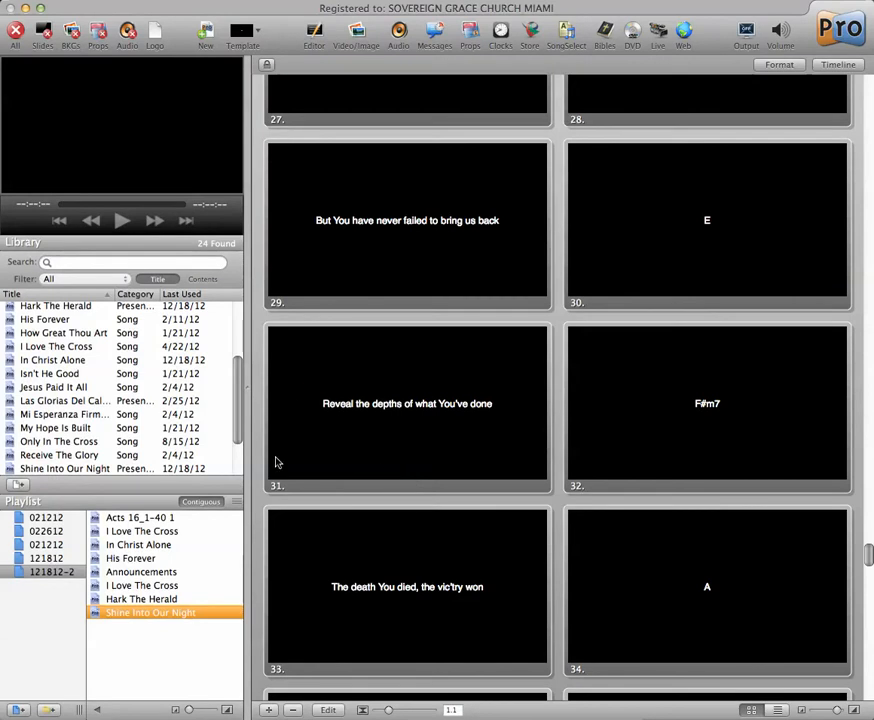
- Replace the library's chord-filled Shine Into Our Night by deleting it and importing the copied lyrics into the currently selected playlist, split at paragraph breaks
{"action": "left_click", "coordinate": [78, 468]}
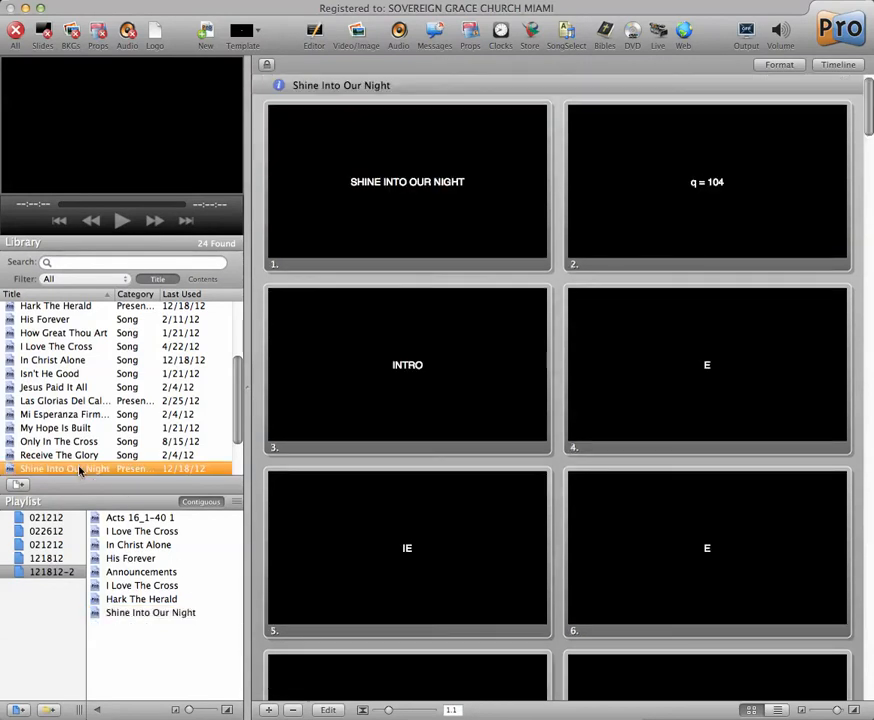
{"action": "key", "text": "Delete"}
{"action": "left_click", "coordinate": [175, 72]}
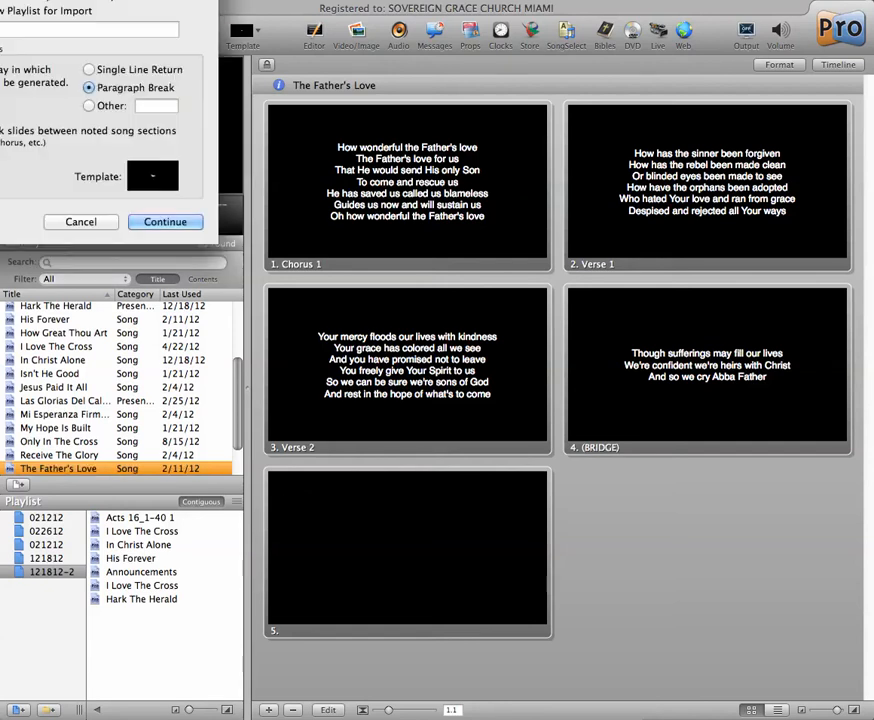
{"action": "left_click_drag", "start_coordinate": [0, 0], "coordinate": [308, 154]}
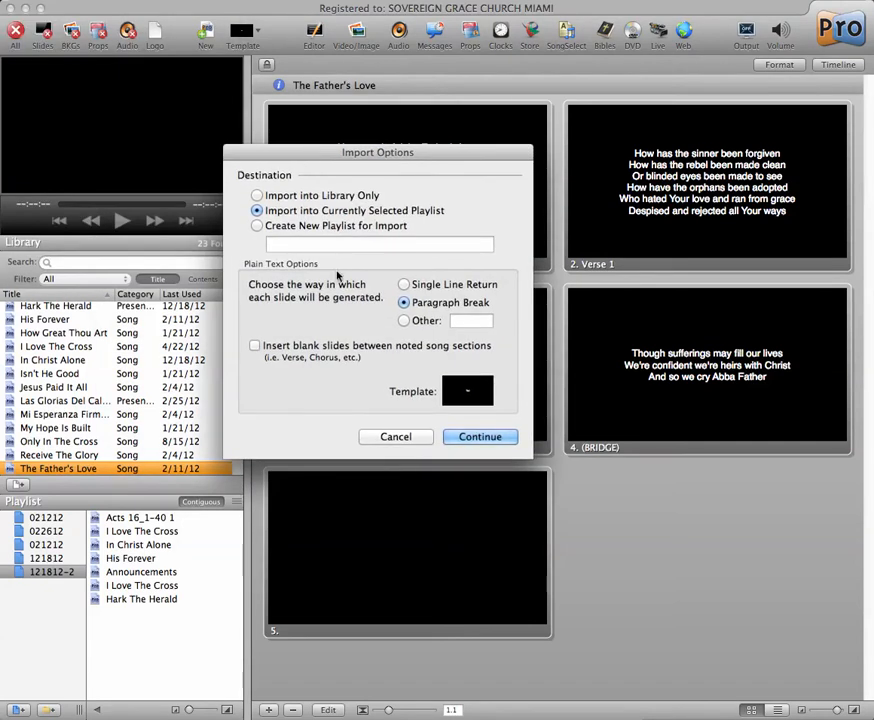
{"action": "left_click", "coordinate": [479, 437]}
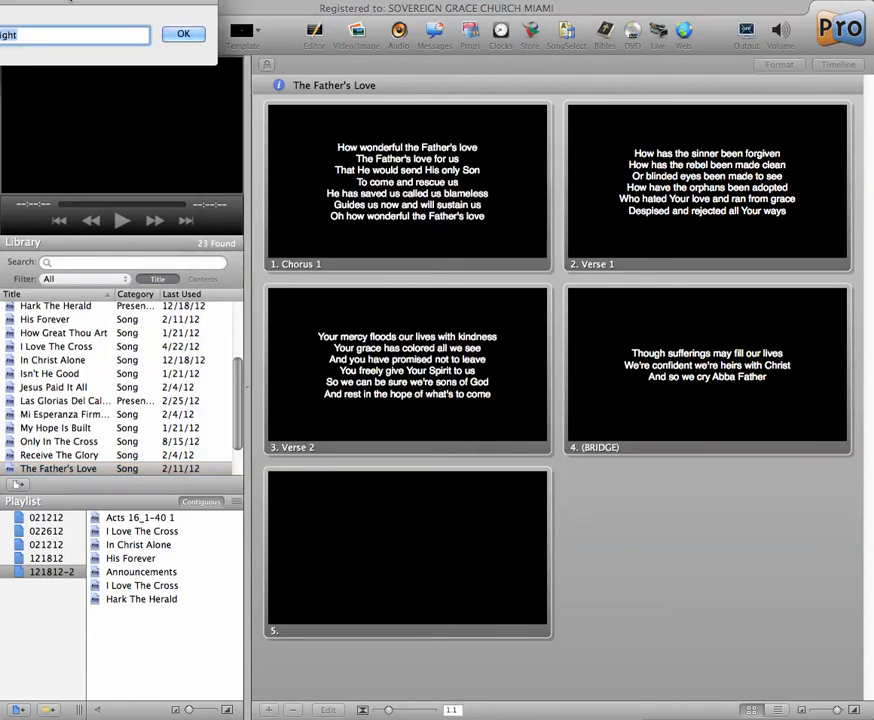
{"action": "left_click_drag", "start_coordinate": [68, 2], "coordinate": [238, 111]}
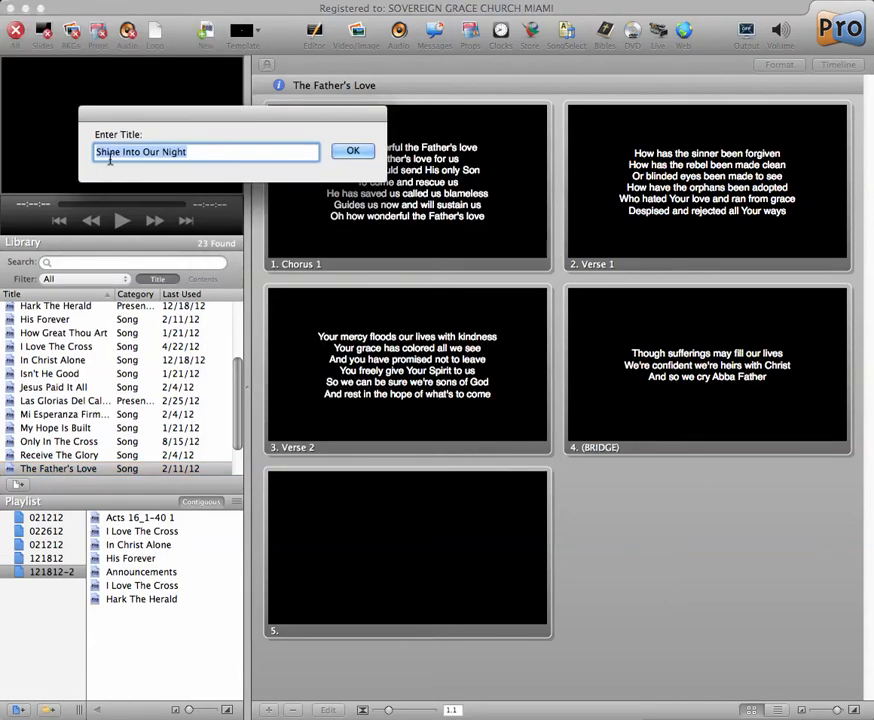
{"action": "left_click", "coordinate": [353, 151]}
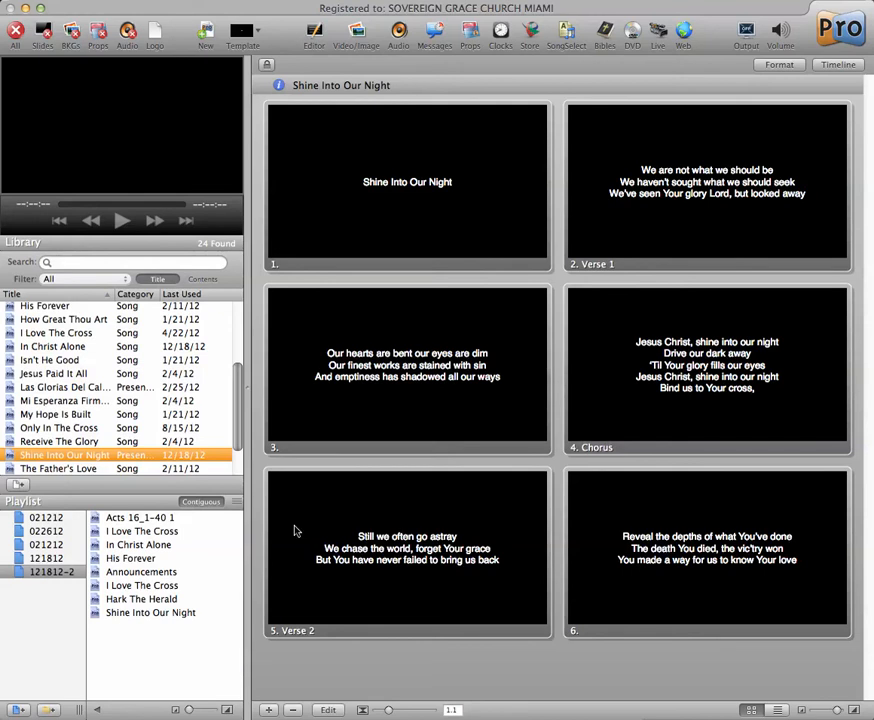
- Open the playlist's Shine Into Our Night in the slide editor and delete its title slide
{"action": "left_click", "coordinate": [147, 614]}
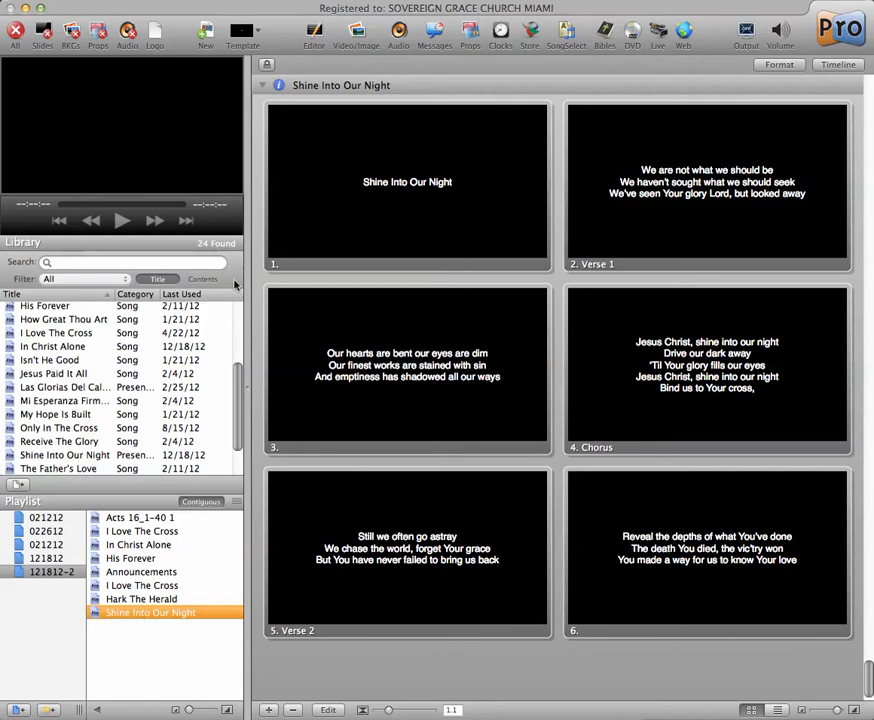
{"action": "scroll", "coordinate": [403, 236], "scroll_direction": "down", "scroll_amount": 1}
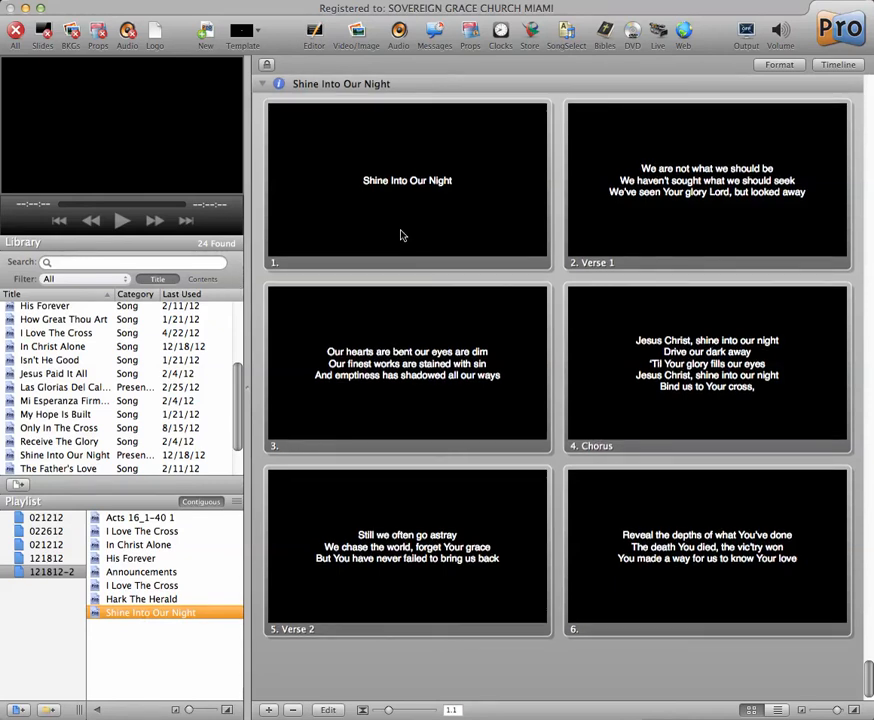
{"action": "left_click", "coordinate": [403, 236]}
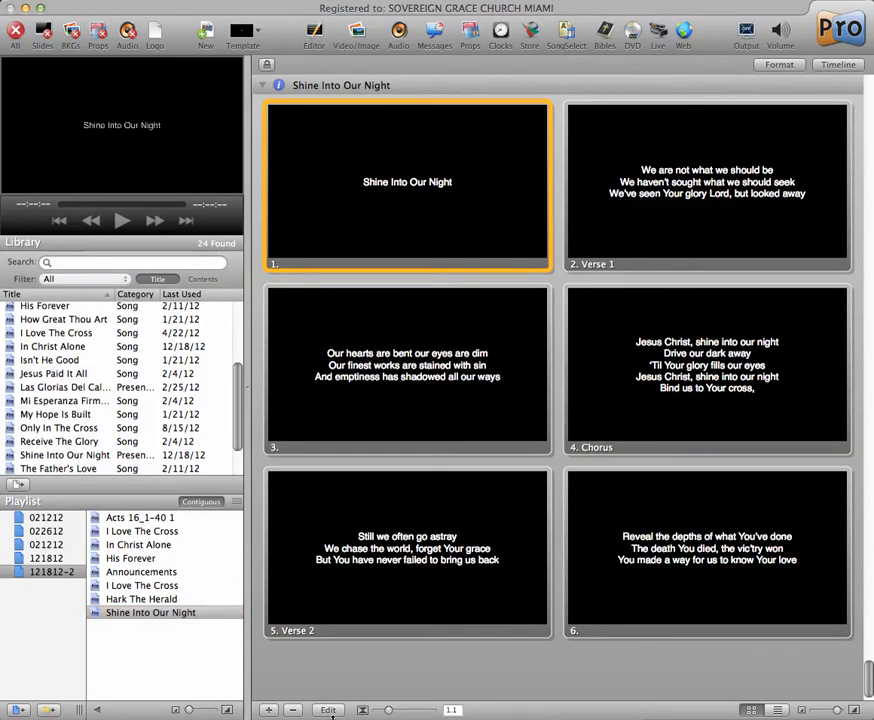
{"action": "left_click", "coordinate": [329, 711]}
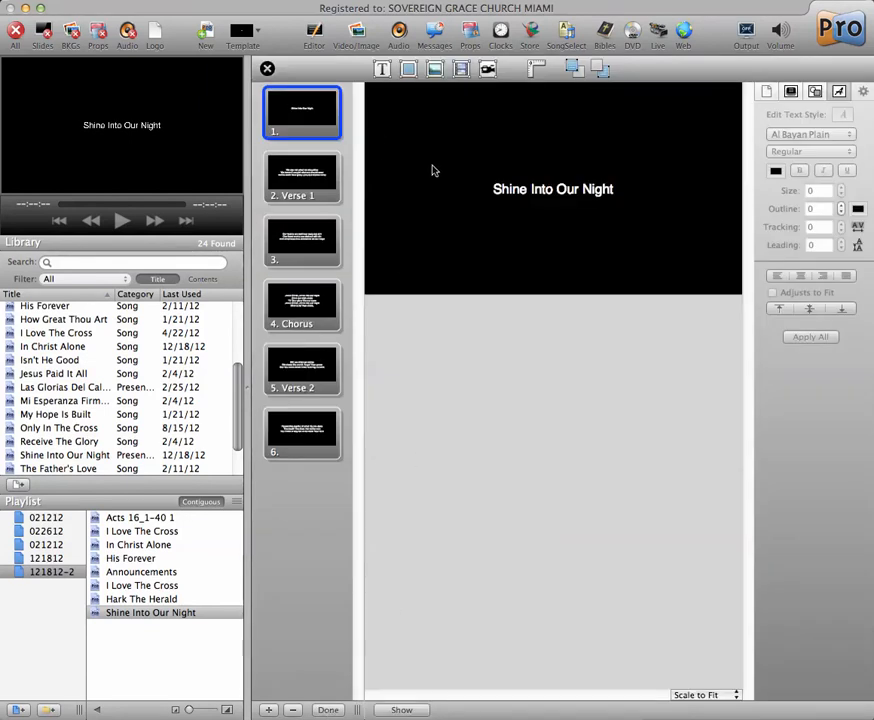
{"action": "left_click", "coordinate": [293, 711]}
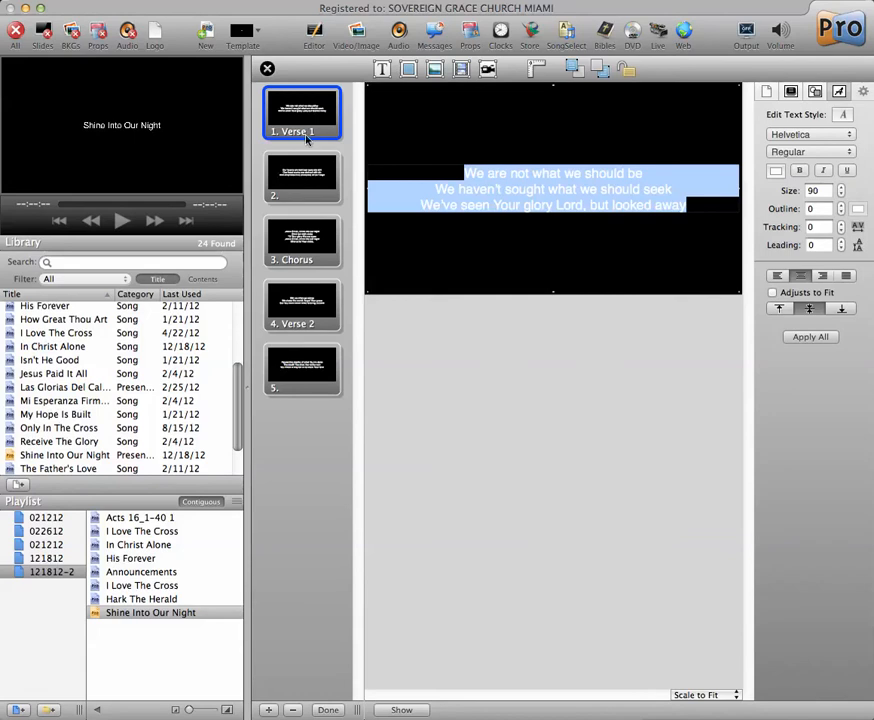
- Set the slide size of the Shine Into Our Night presentation to 800 x 600
{"action": "left_click", "coordinate": [301, 185]}
{"action": "left_click", "coordinate": [300, 255]}
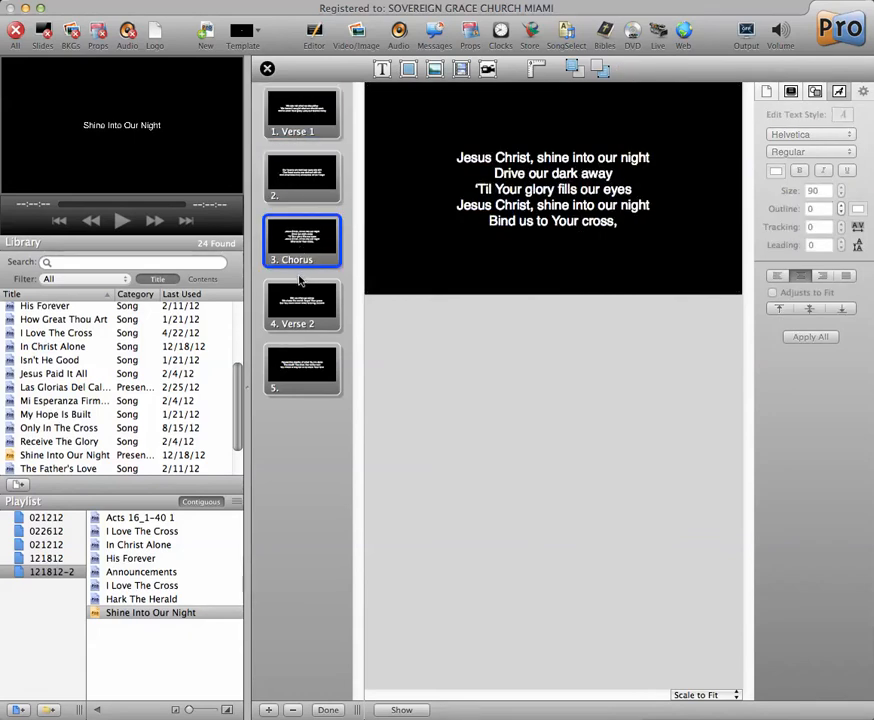
{"action": "left_click", "coordinate": [297, 137]}
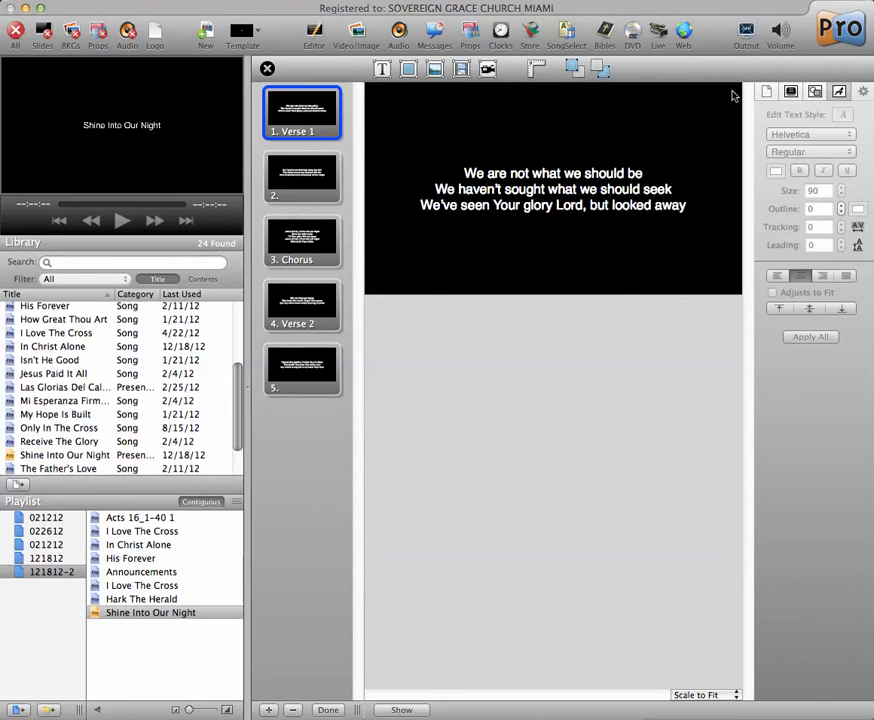
{"action": "left_click", "coordinate": [766, 93]}
{"action": "left_click", "coordinate": [810, 145]}
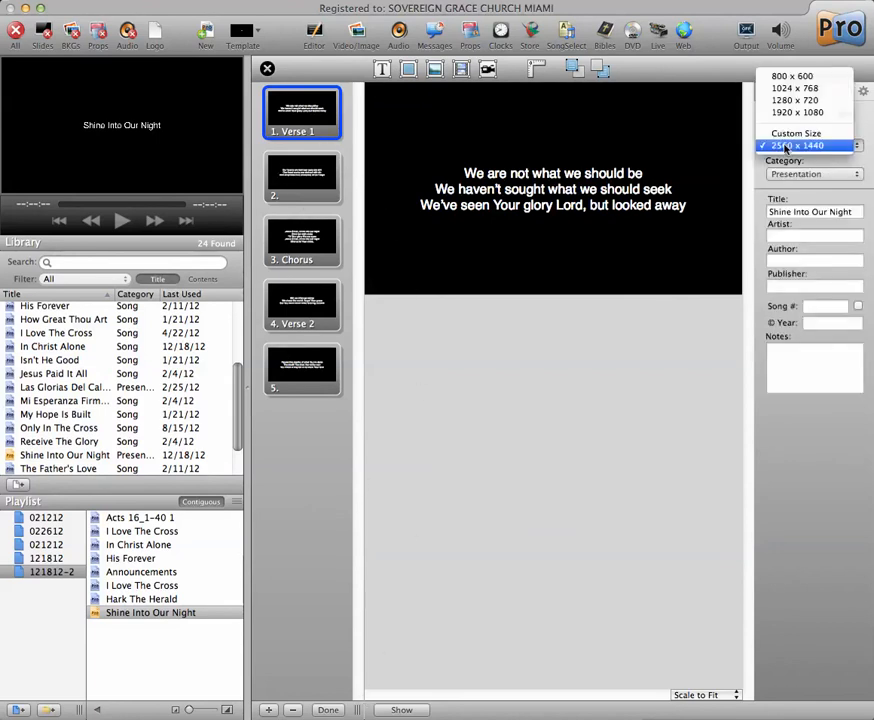
{"action": "left_click", "coordinate": [726, 145]}
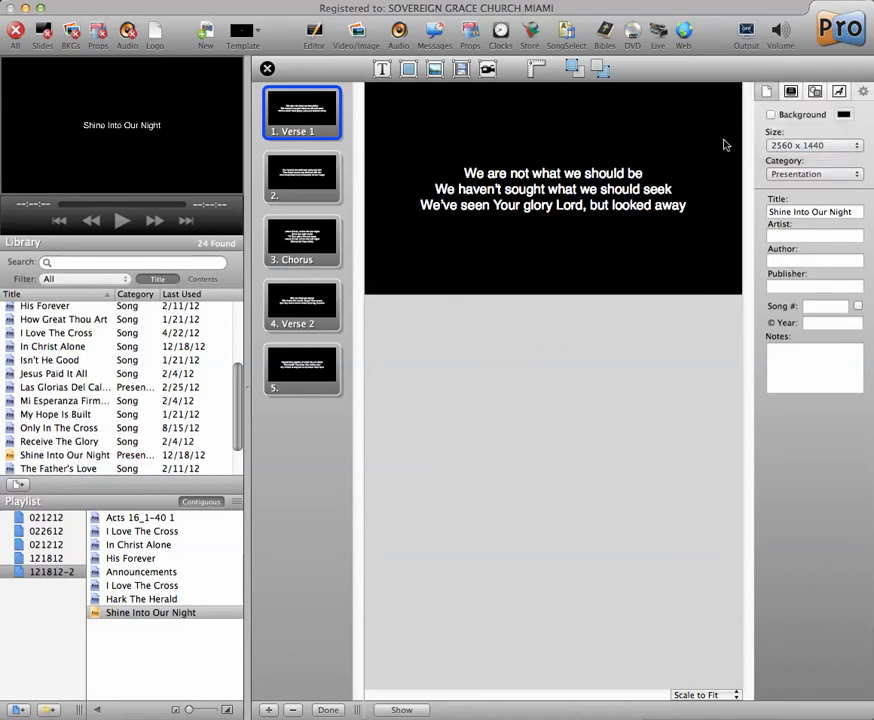
{"action": "left_click", "coordinate": [786, 143]}
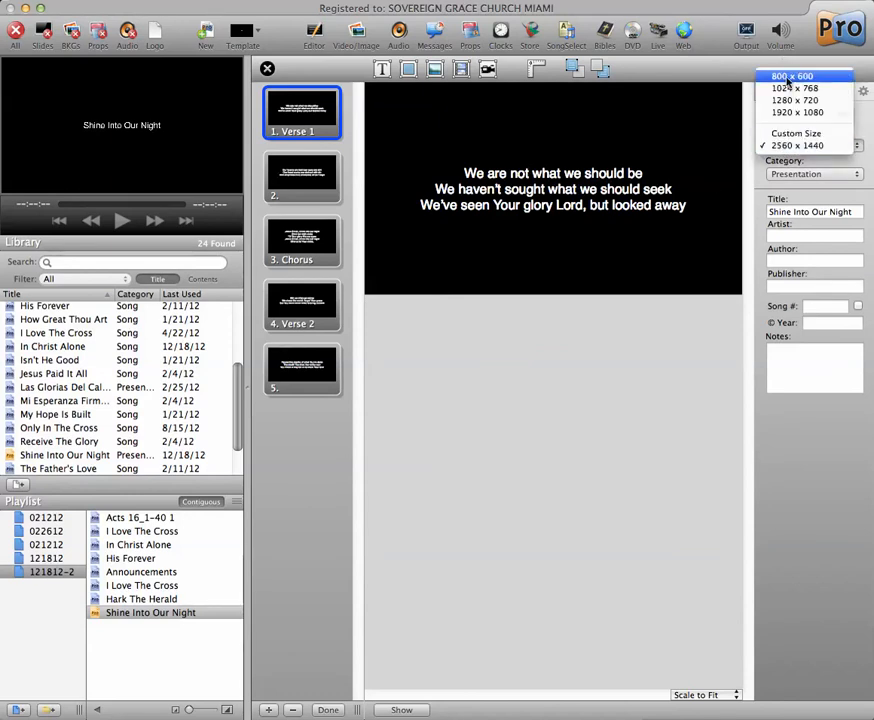
{"action": "left_click", "coordinate": [790, 77]}
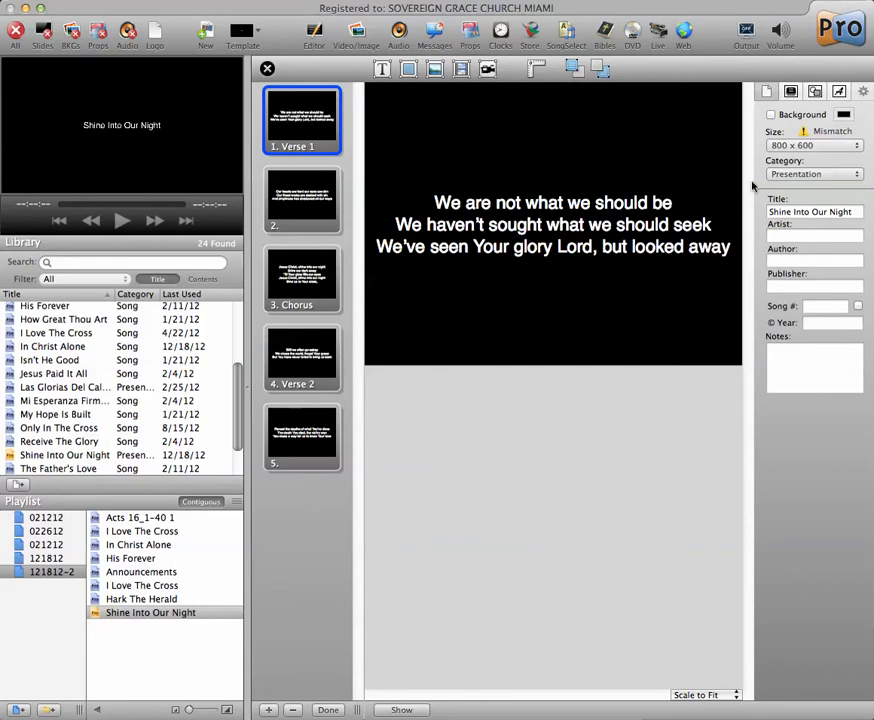